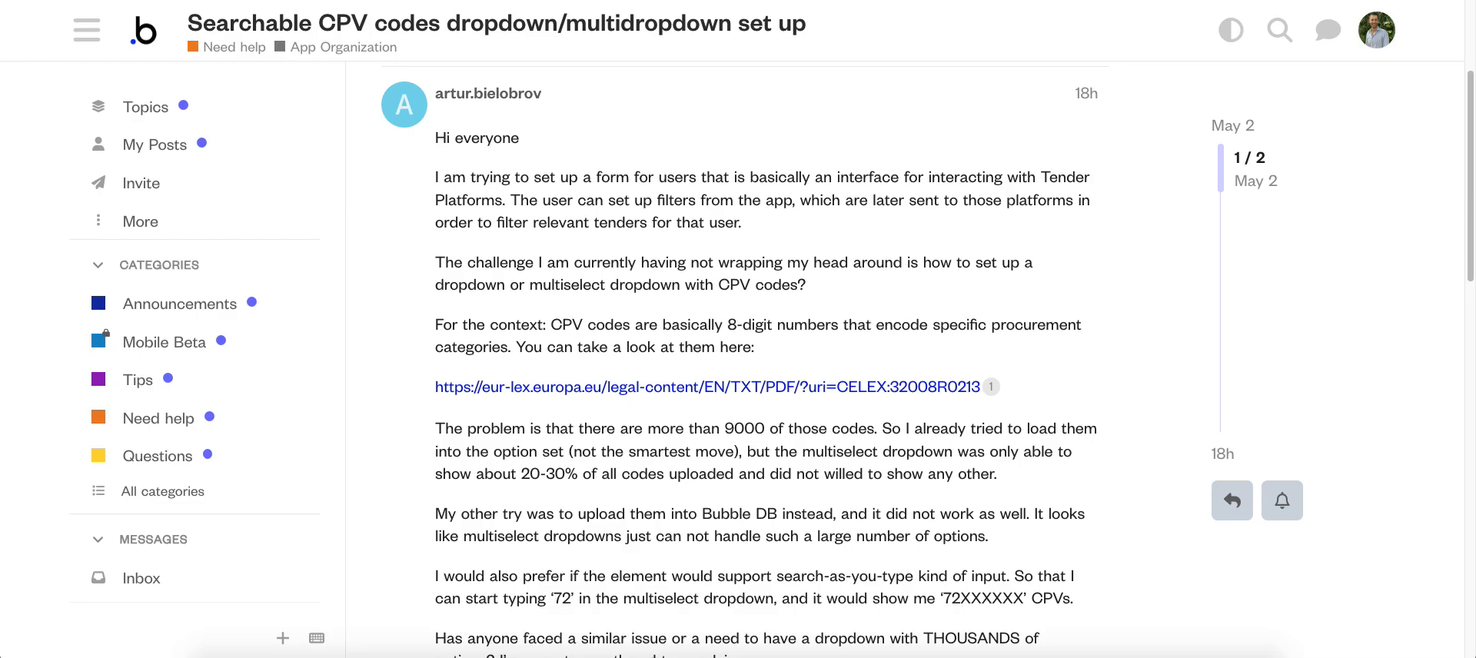
Step: Switch to the Bubble editor and scroll the SearchBoxDataJedi Product property panel
{"action": "left_click", "coordinate": [261, 1]}
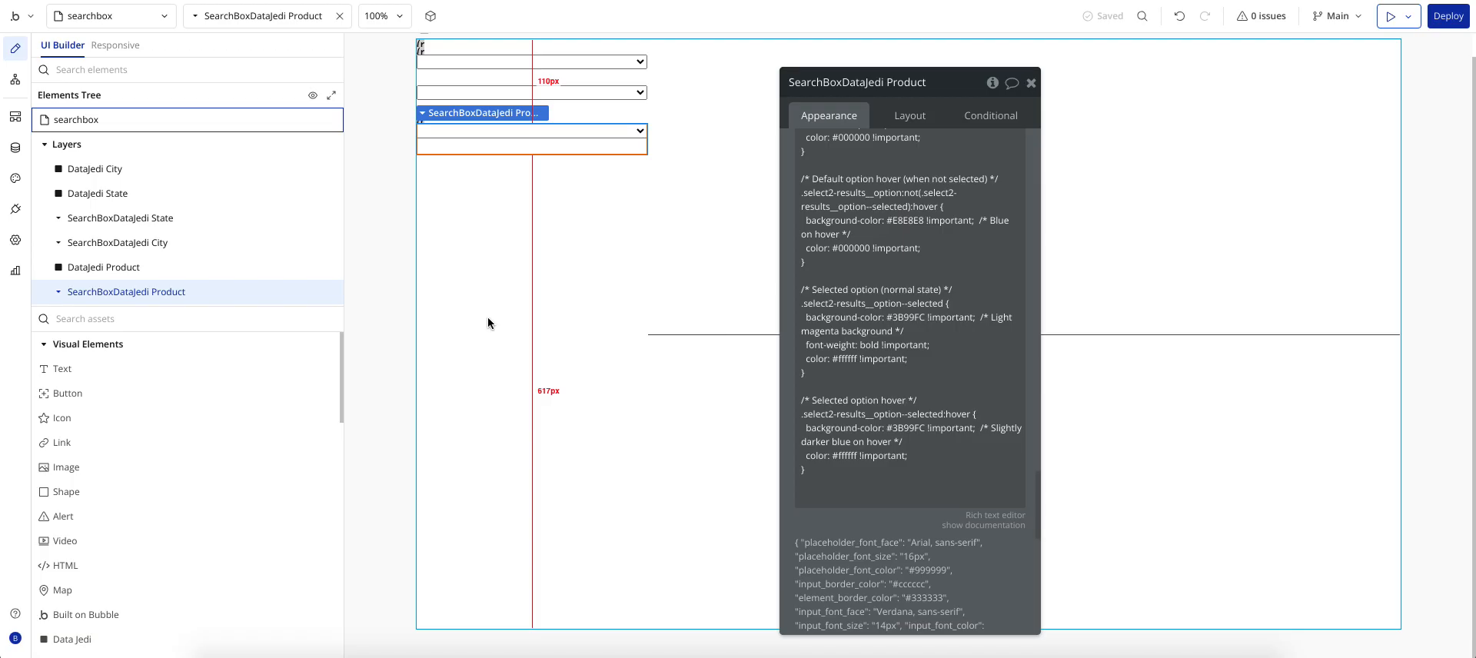
{"action": "scroll", "coordinate": [934, 390], "scroll_direction": "up", "scroll_amount": 10}
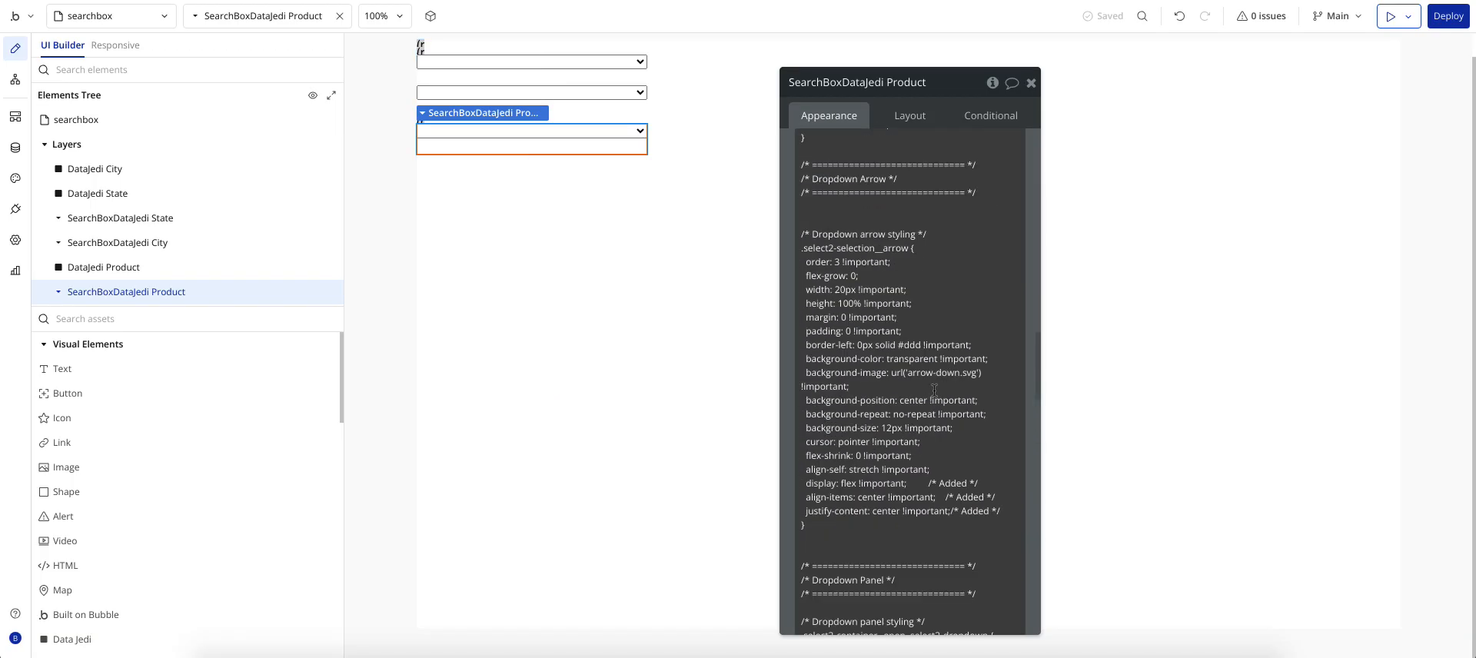
{"action": "scroll", "coordinate": [912, 390], "scroll_direction": "up", "scroll_amount": 10}
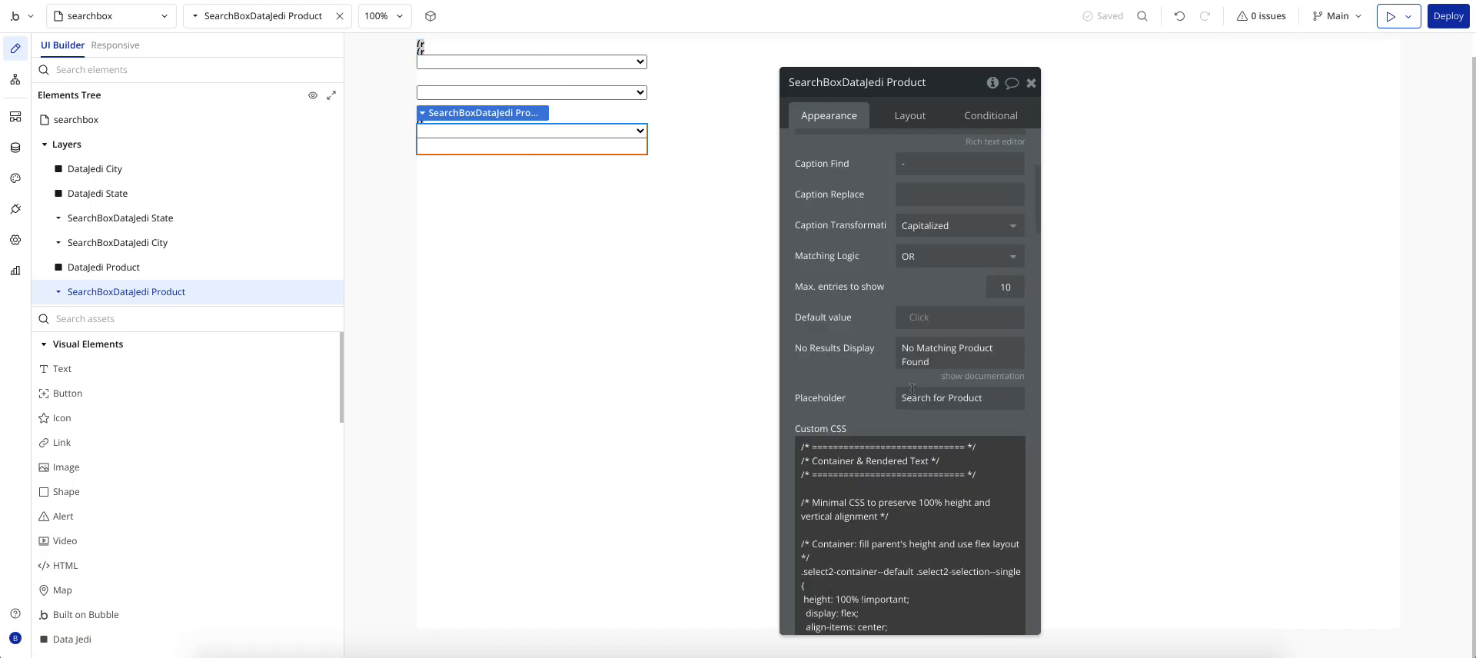
{"action": "scroll", "coordinate": [876, 440], "scroll_direction": "down", "scroll_amount": 3}
Step: Select all of the Product search box's custom CSS, then scroll back to its Data type settings
{"action": "left_click", "coordinate": [876, 441]}
{"action": "key", "text": "ctrl+a"}
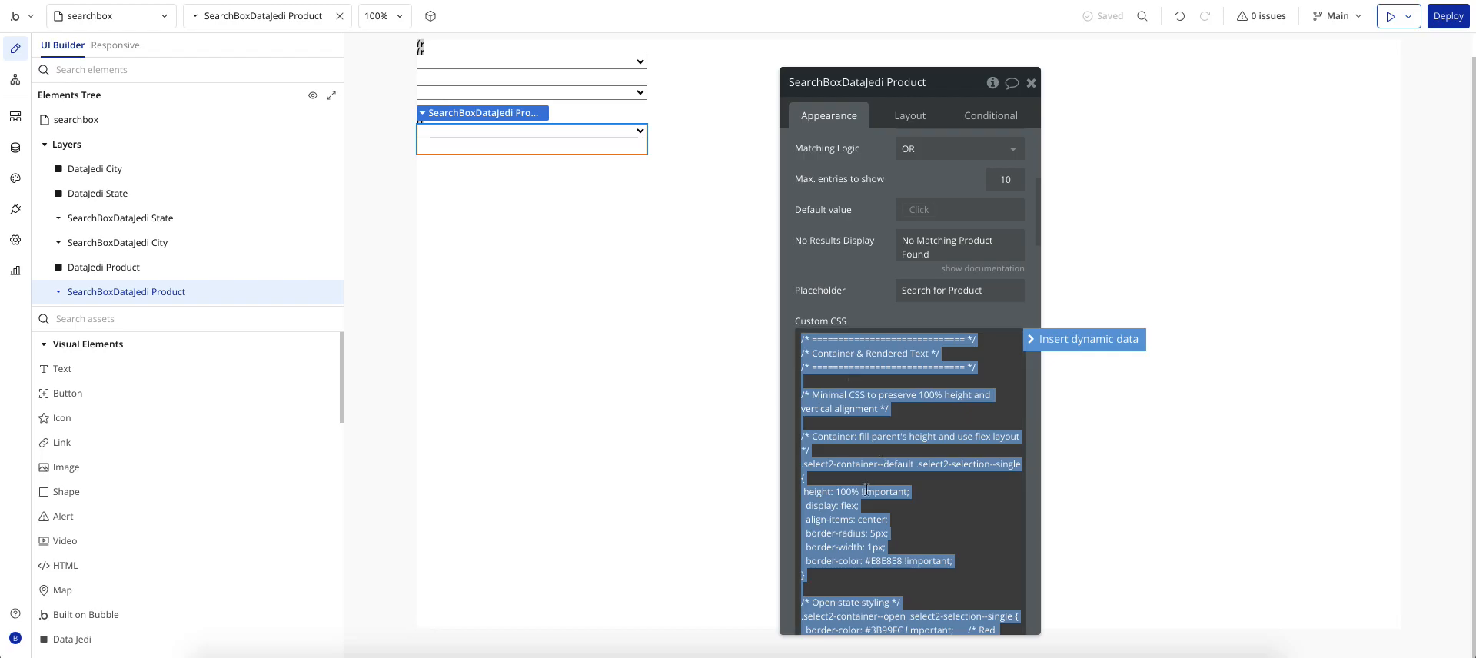
{"action": "left_click", "coordinate": [858, 465]}
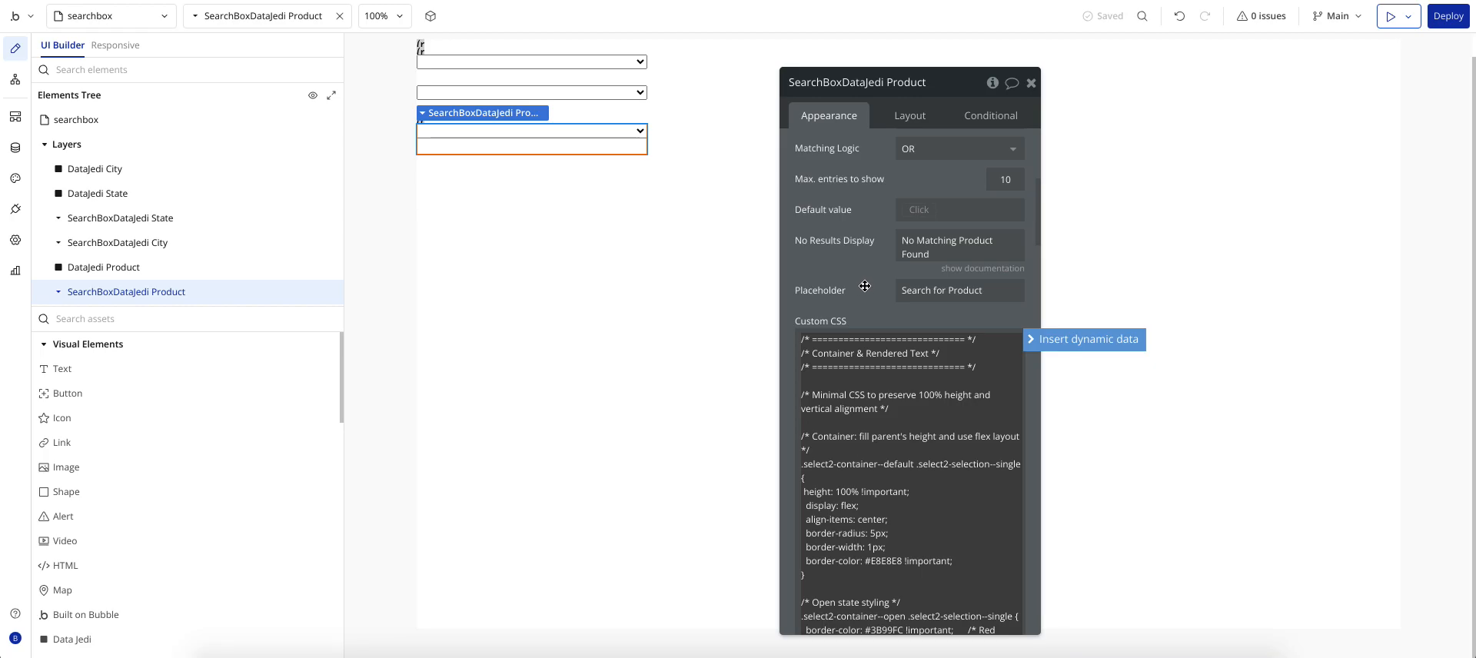
{"action": "scroll", "coordinate": [865, 286], "scroll_direction": "up", "scroll_amount": 5}
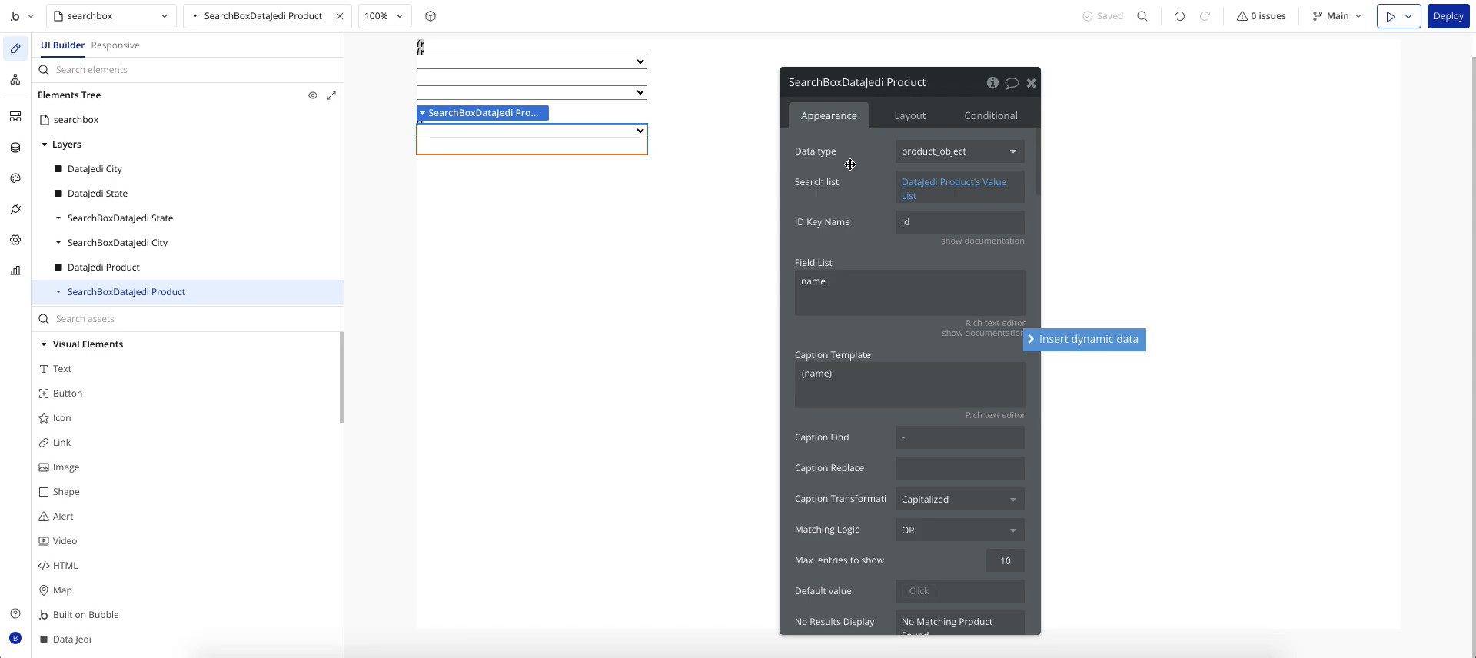
{"action": "left_click", "coordinate": [10, 210]}
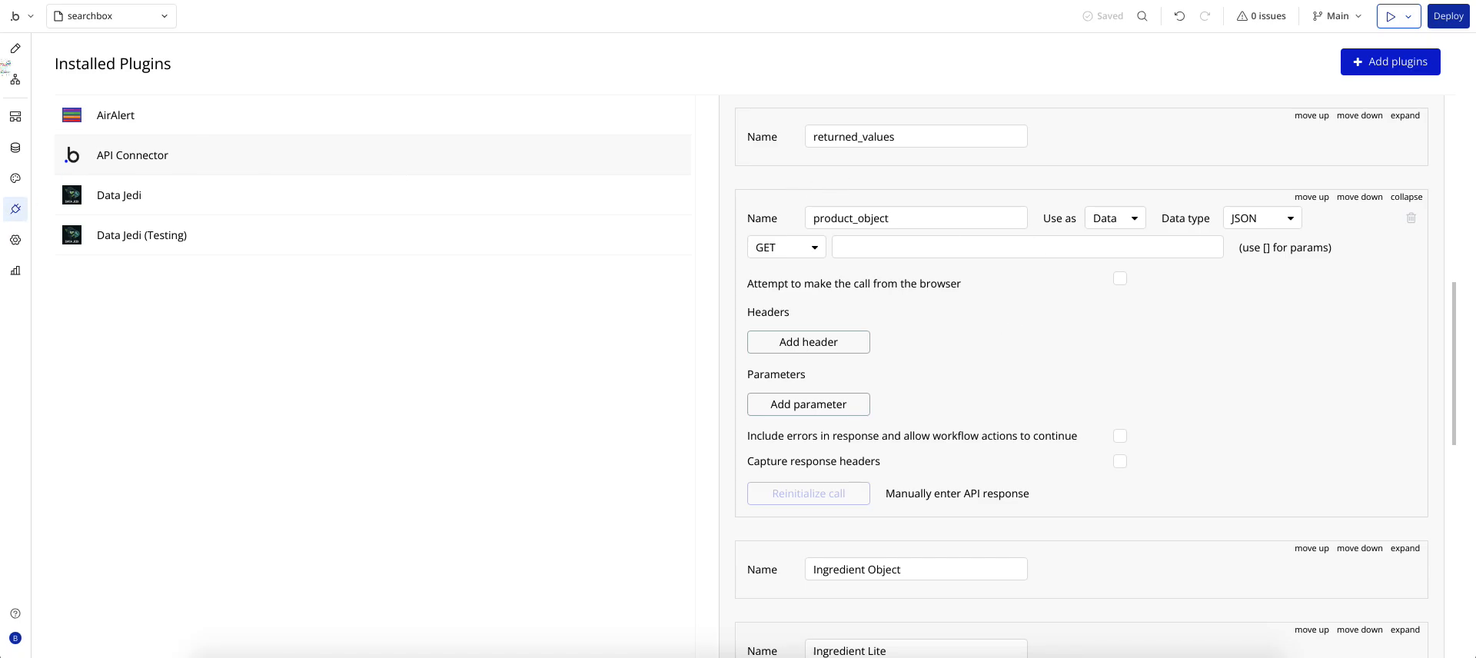
{"action": "left_click", "coordinate": [10, 57]}
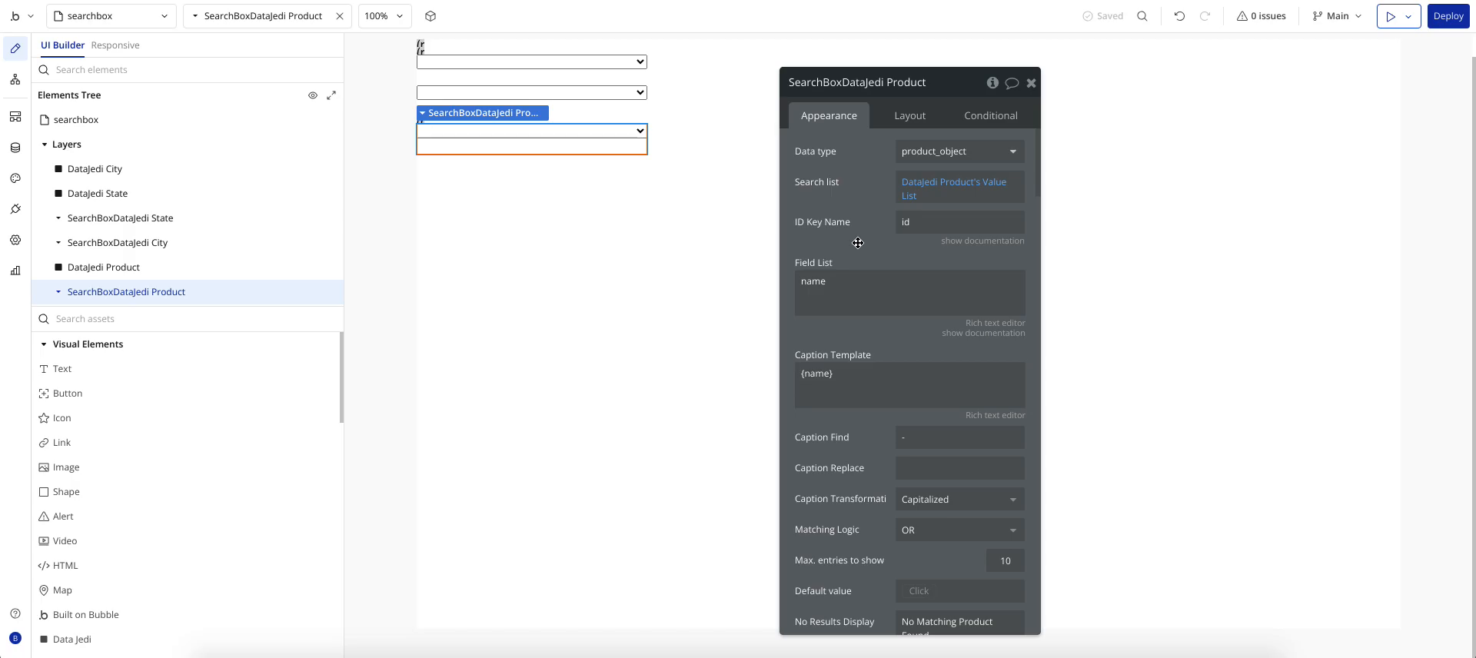
Step: Look through the search box's data type list, keeping product_object
{"action": "left_click", "coordinate": [940, 151]}
{"action": "scroll", "coordinate": [942, 246], "scroll_direction": "down", "scroll_amount": 10}
{"action": "scroll", "coordinate": [946, 318], "scroll_direction": "up", "scroll_amount": 8}
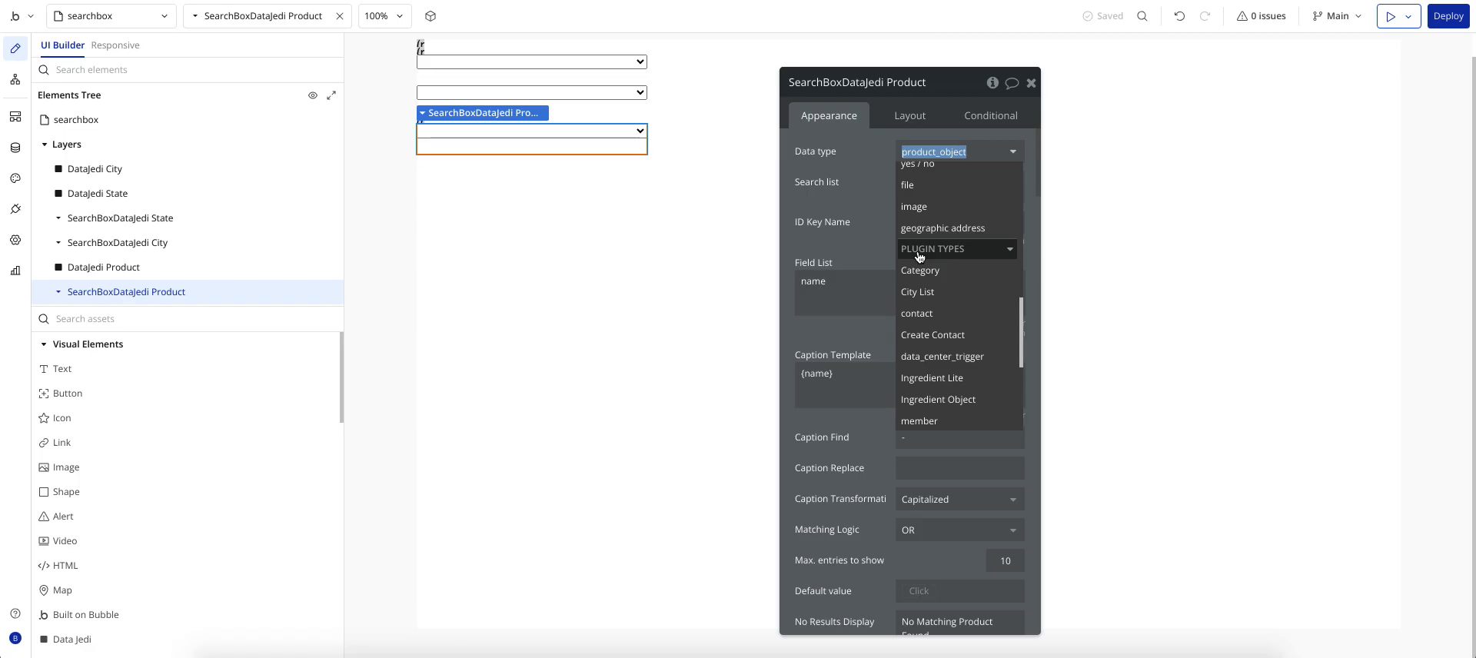
{"action": "left_click", "coordinate": [865, 221]}
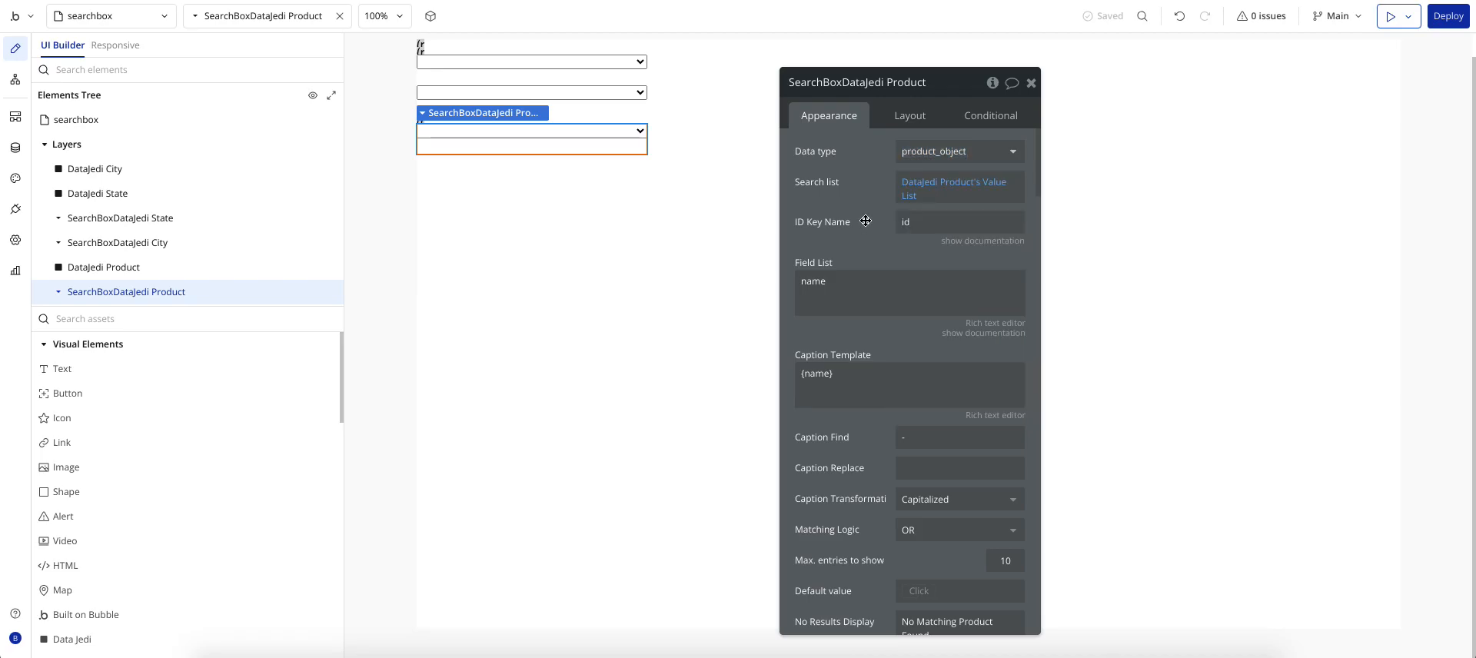
Step: Recheck the data type list unchanged, then show the API Connector's product_object call among installed plugins
{"action": "left_click", "coordinate": [946, 152]}
{"action": "scroll", "coordinate": [941, 292], "scroll_direction": "down", "scroll_amount": 6}
{"action": "scroll", "coordinate": [942, 294], "scroll_direction": "up", "scroll_amount": 1}
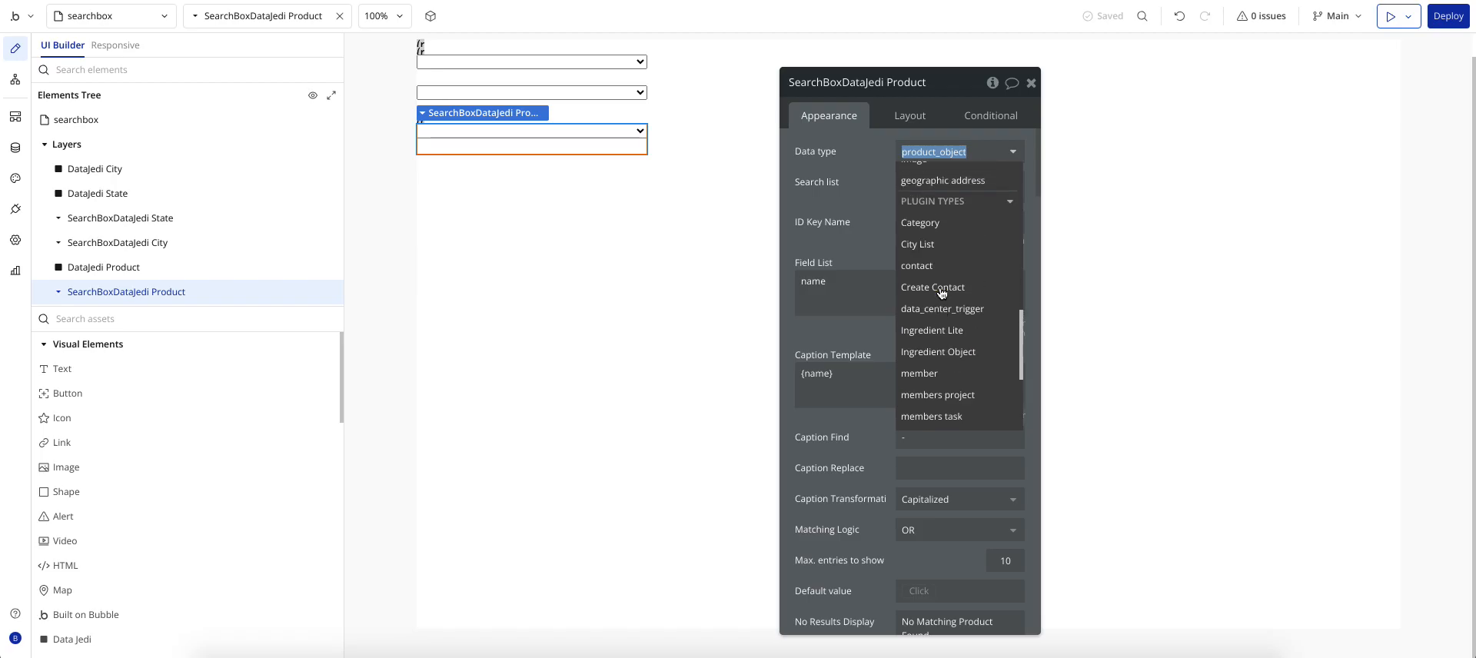
{"action": "left_click", "coordinate": [822, 165]}
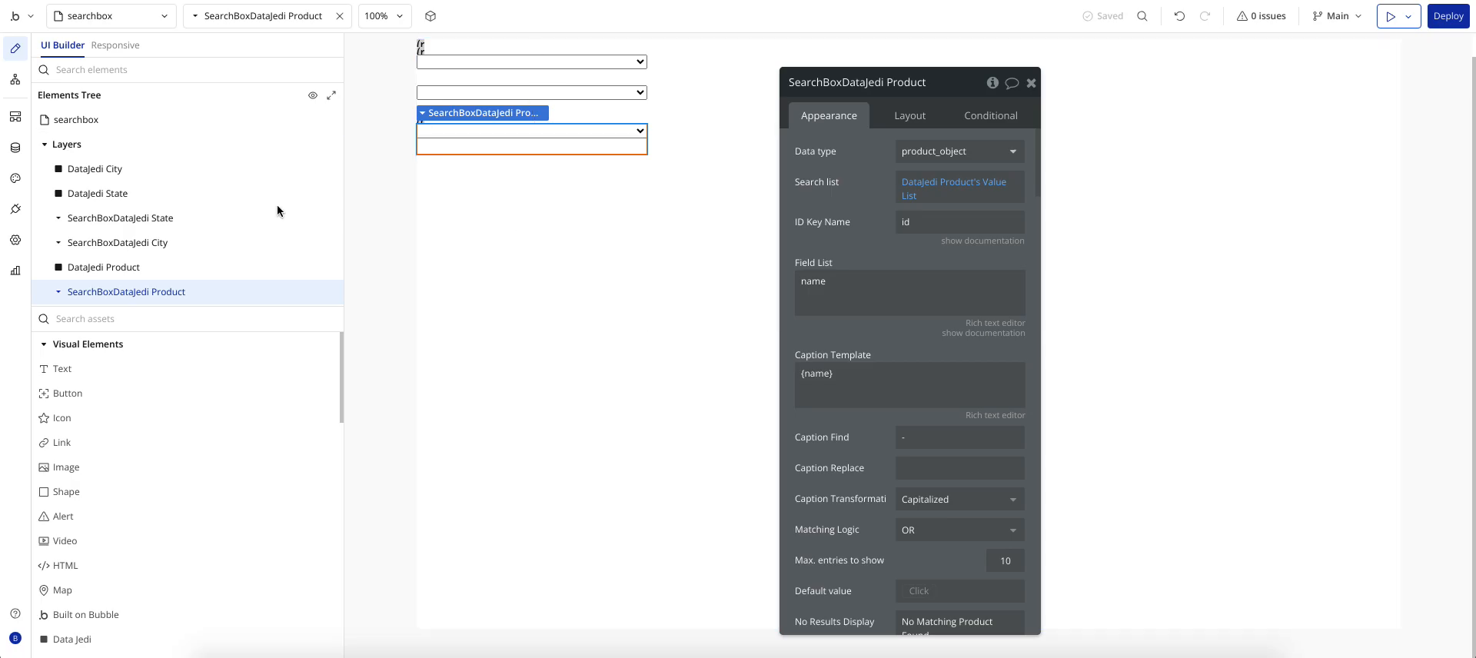
{"action": "left_click", "coordinate": [15, 209]}
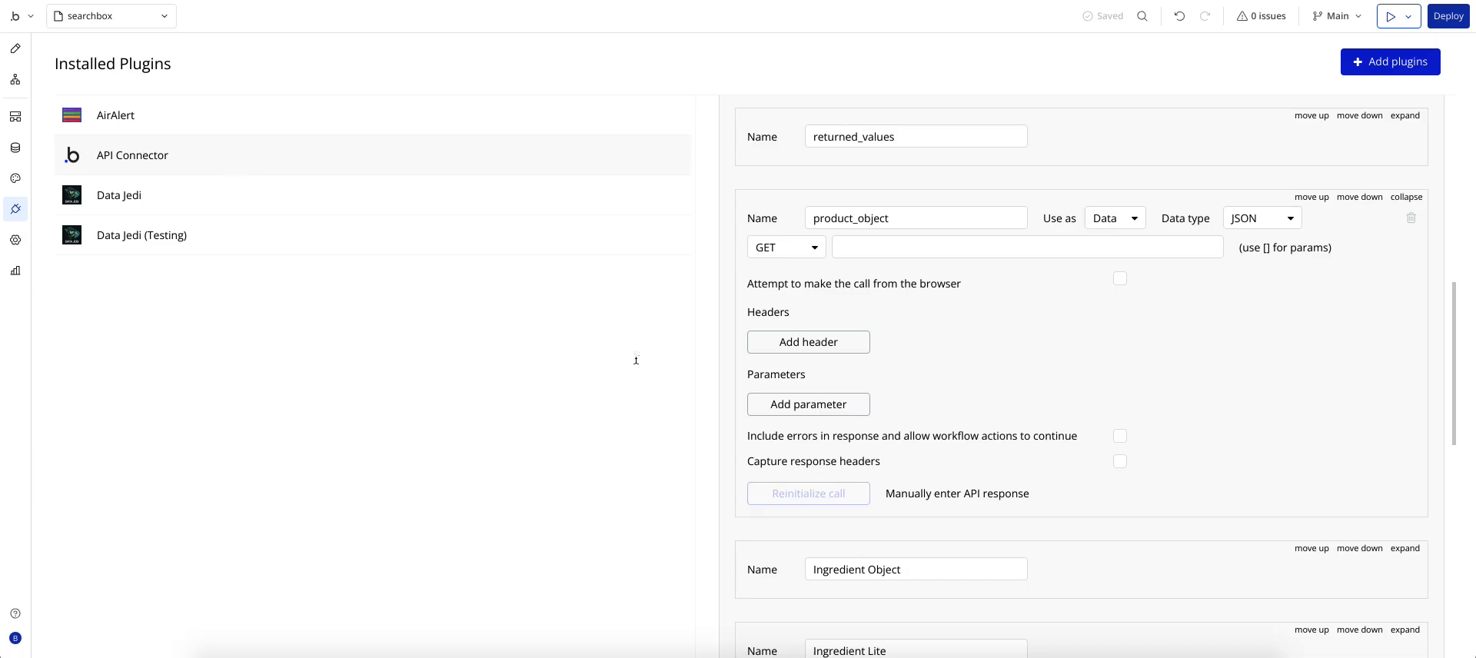
Step: Review the product_object call's sample JSON response, then view the stored All Product_jsons entry in App data
{"action": "left_click", "coordinate": [977, 493]}
{"action": "left_click", "coordinate": [826, 365]}
{"action": "left_click", "coordinate": [17, 52]}
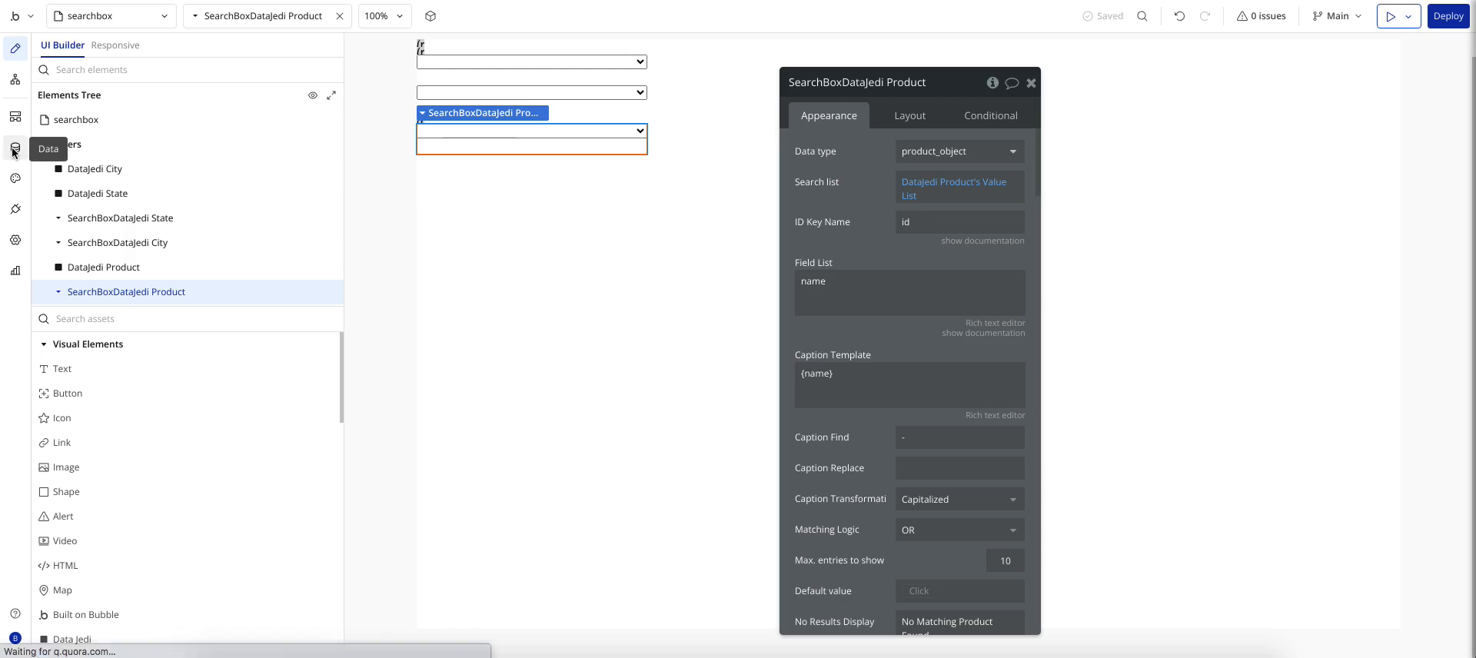
{"action": "left_click", "coordinate": [15, 152]}
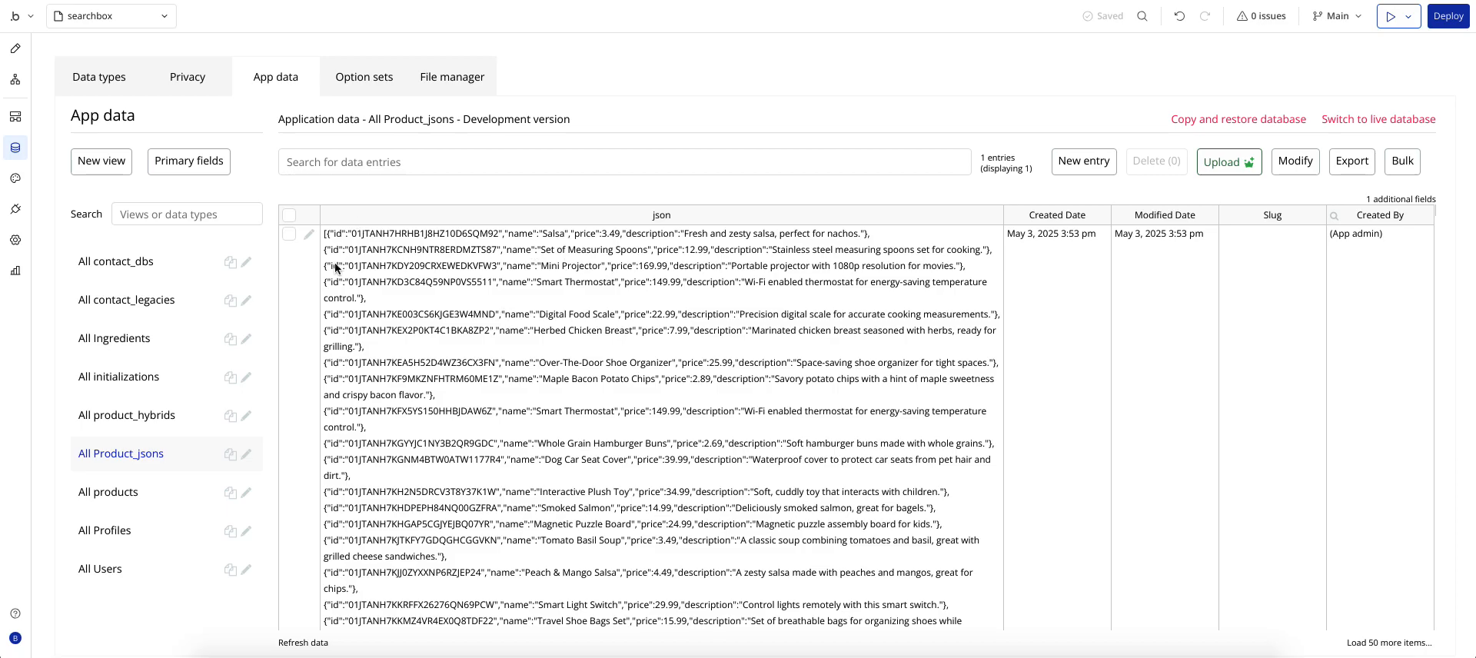
Step: Compare the DataJedi Product and SearchBoxDataJedi Product settings and select 'name' in the Field List
{"action": "left_click", "coordinate": [16, 48]}
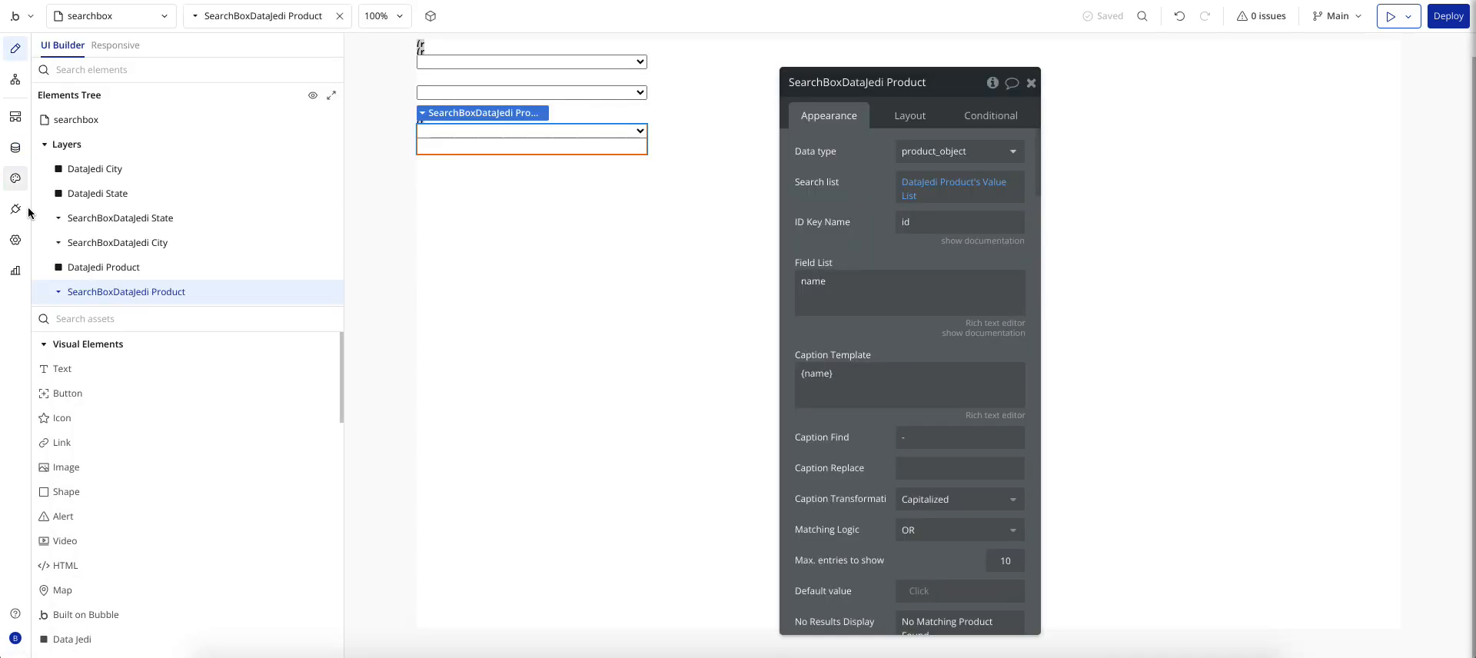
{"action": "left_click", "coordinate": [86, 266]}
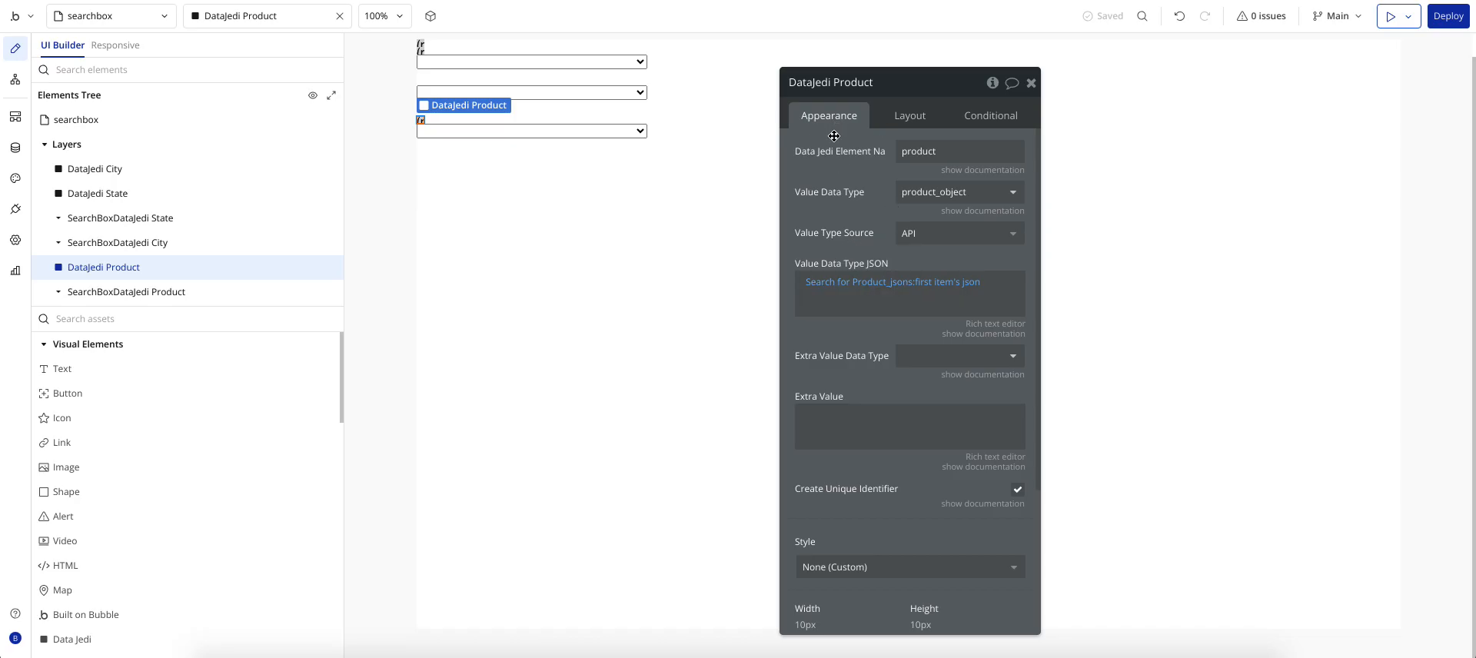
{"action": "left_click", "coordinate": [156, 293]}
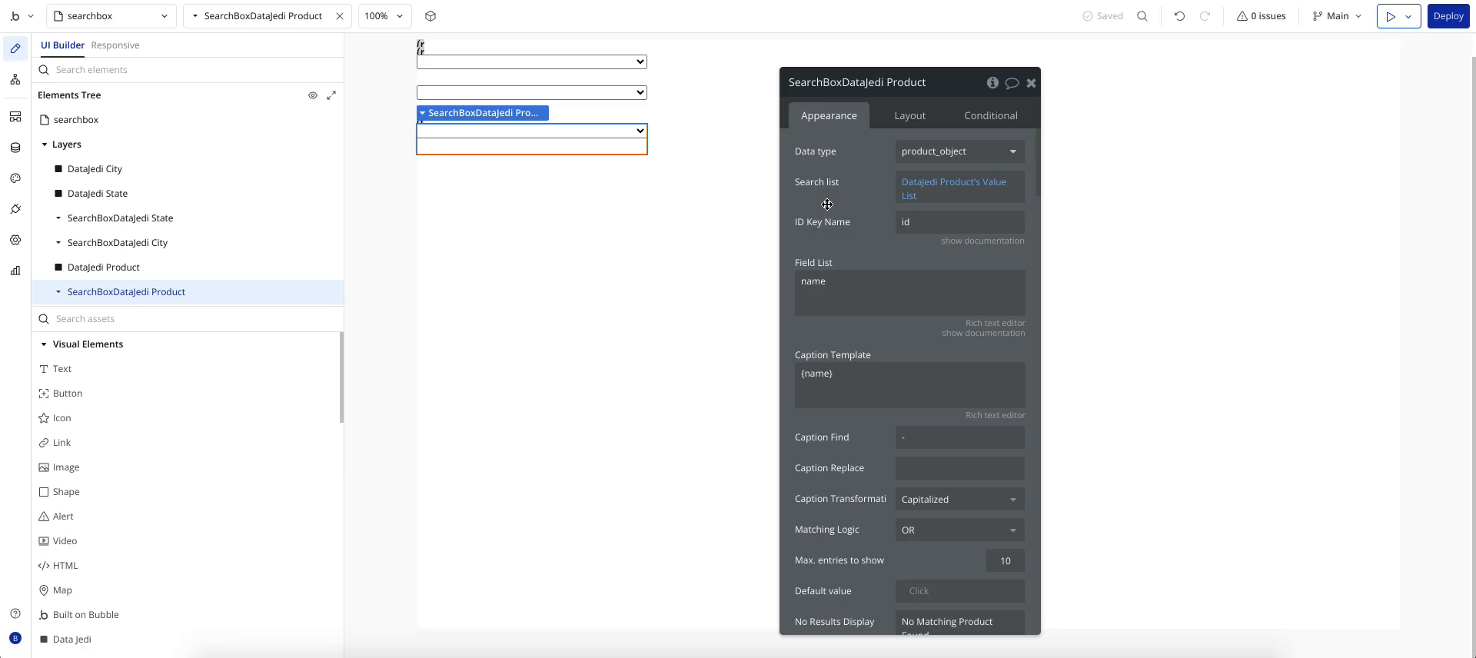
{"action": "left_click", "coordinate": [110, 274]}
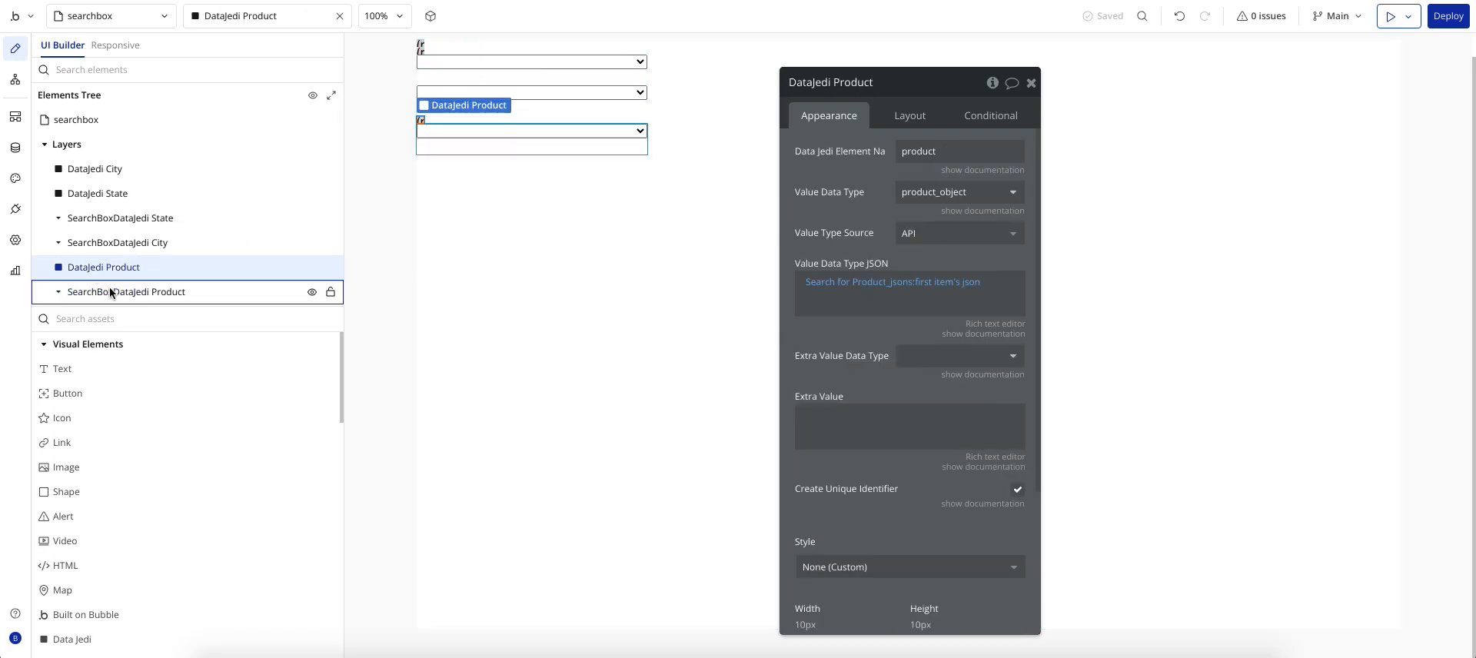
{"action": "left_click", "coordinate": [105, 292]}
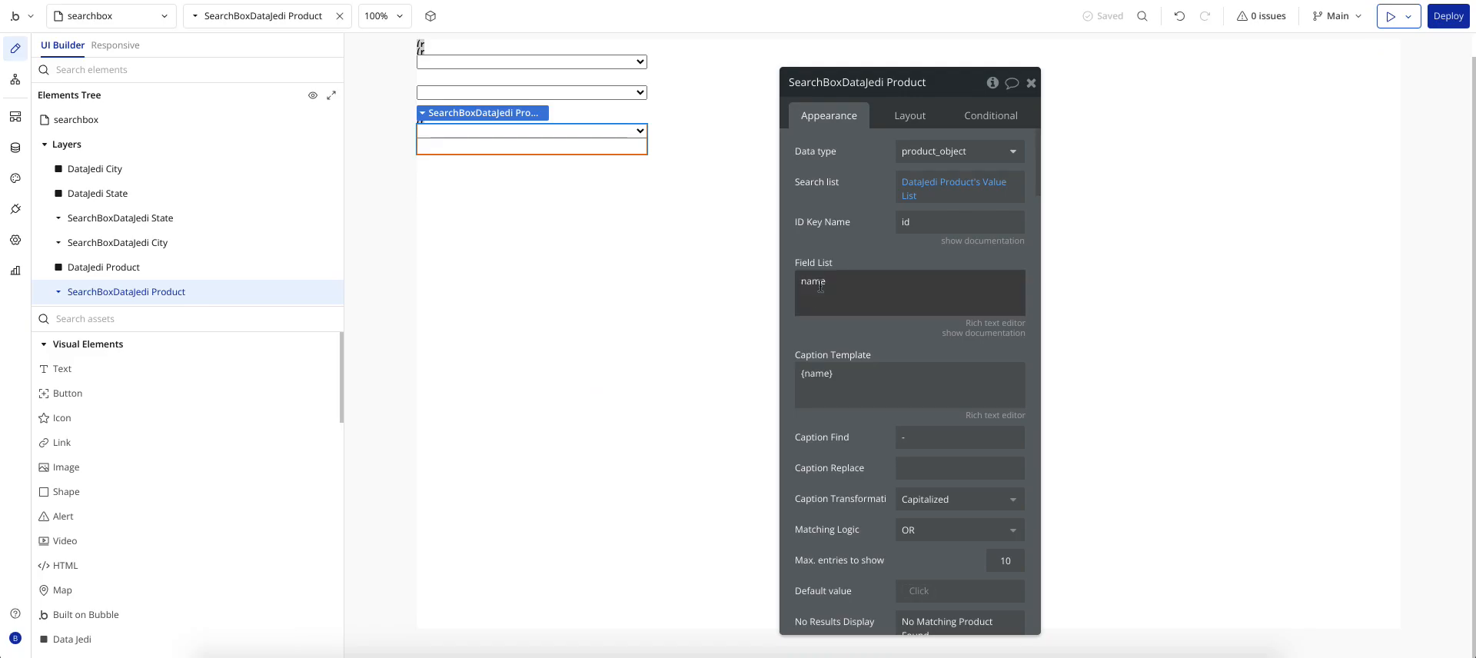
{"action": "double_click", "coordinate": [820, 286]}
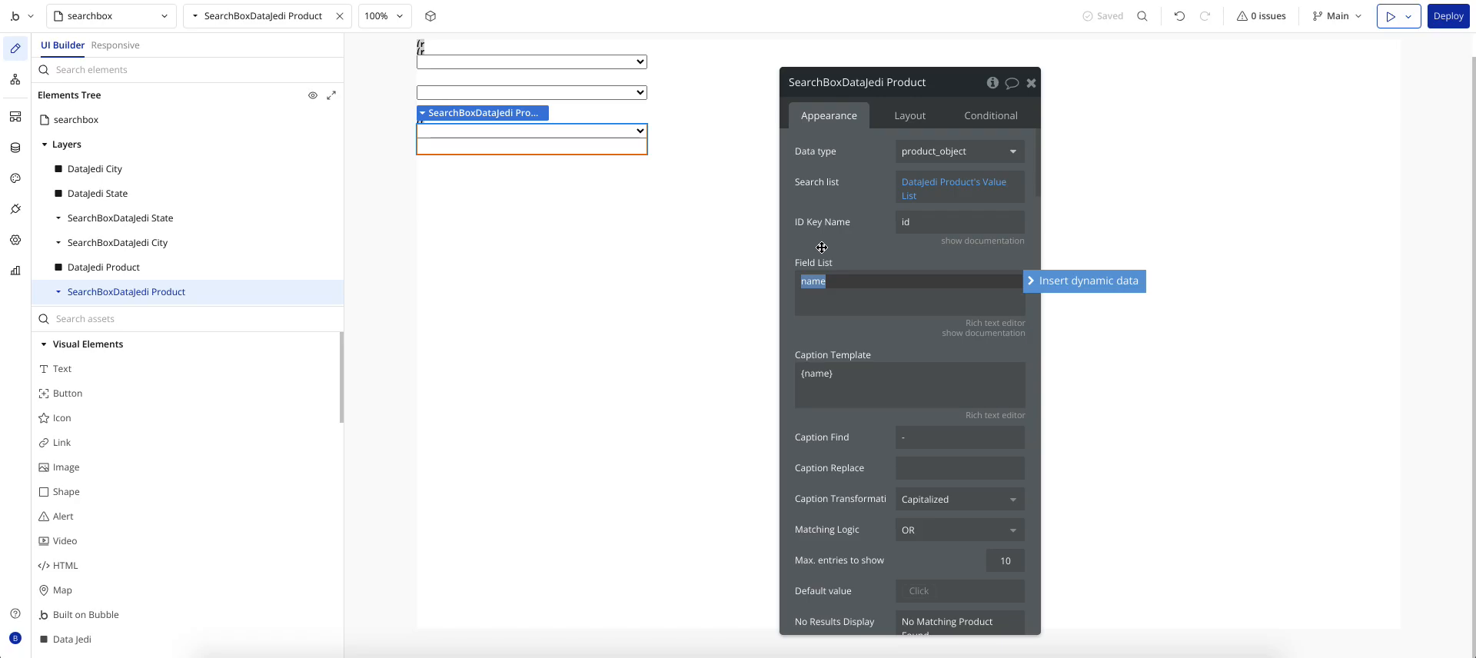
{"action": "left_click", "coordinate": [103, 169]}
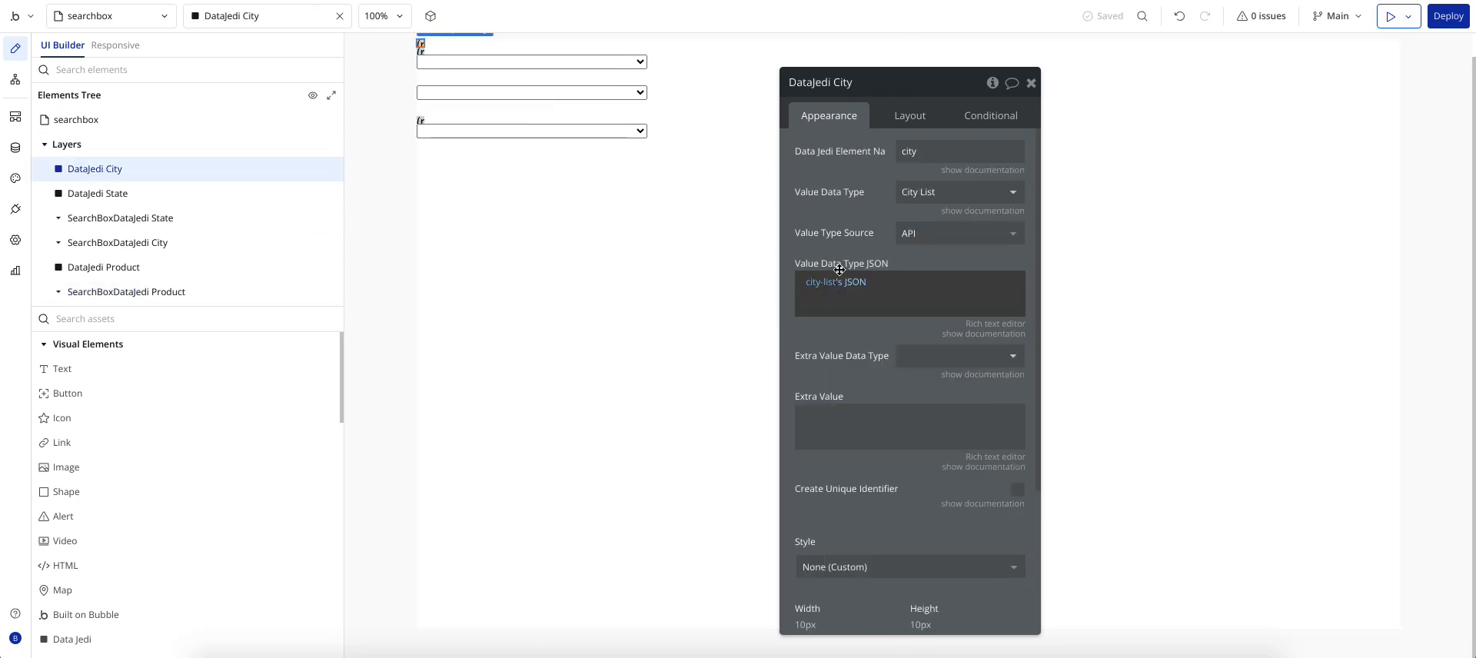
{"action": "left_click", "coordinate": [91, 221]}
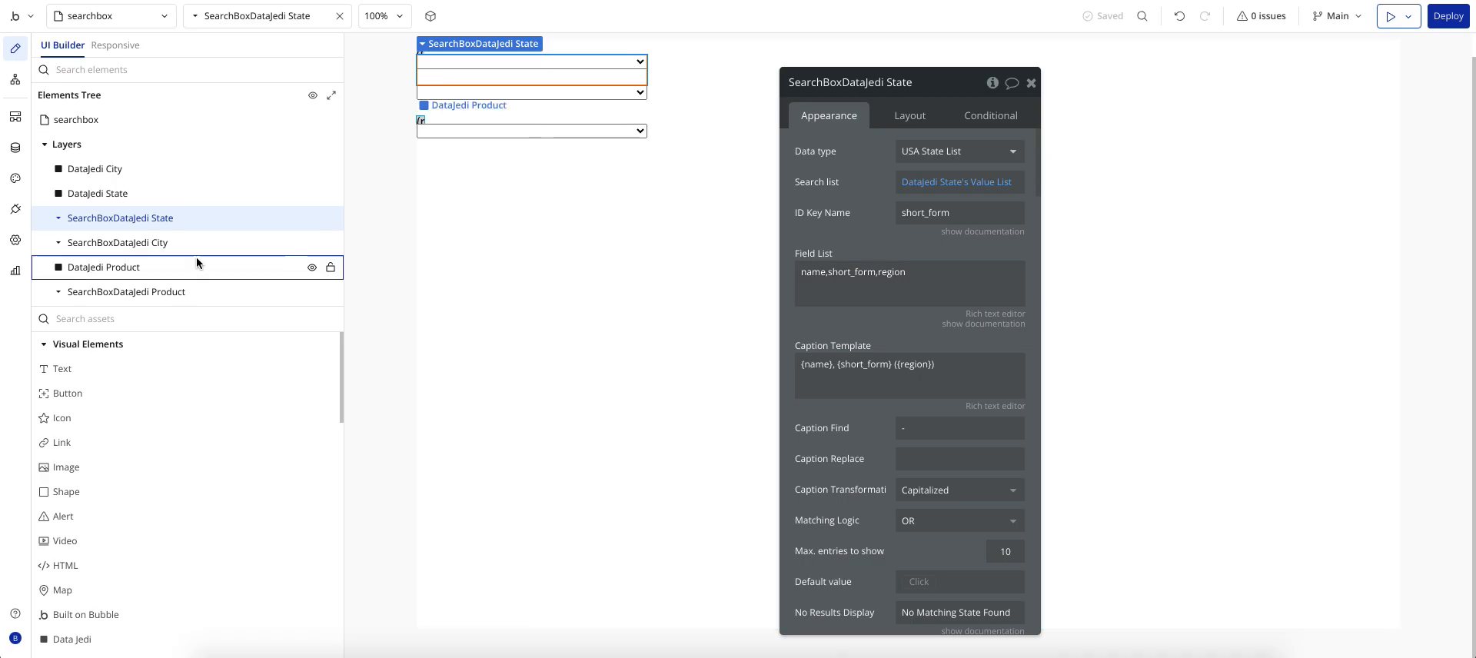
{"action": "left_click", "coordinate": [160, 241]}
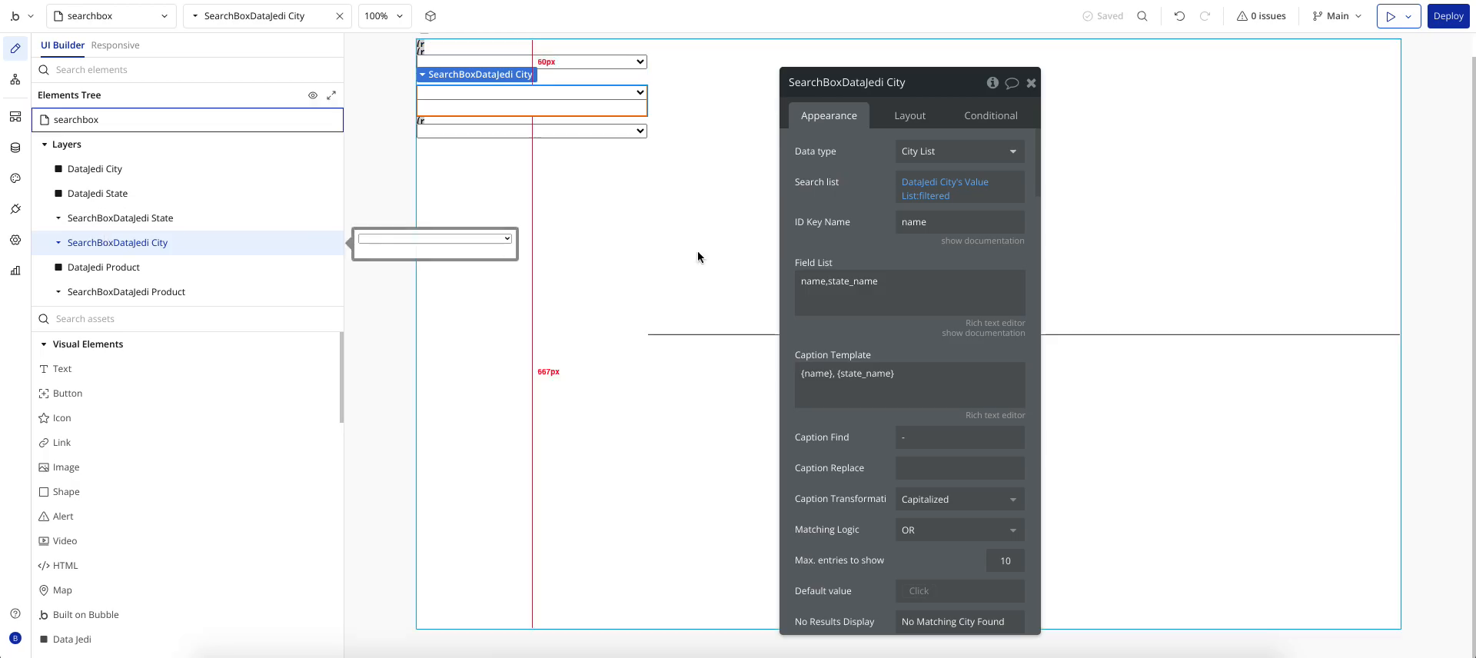
{"action": "left_click", "coordinate": [146, 291]}
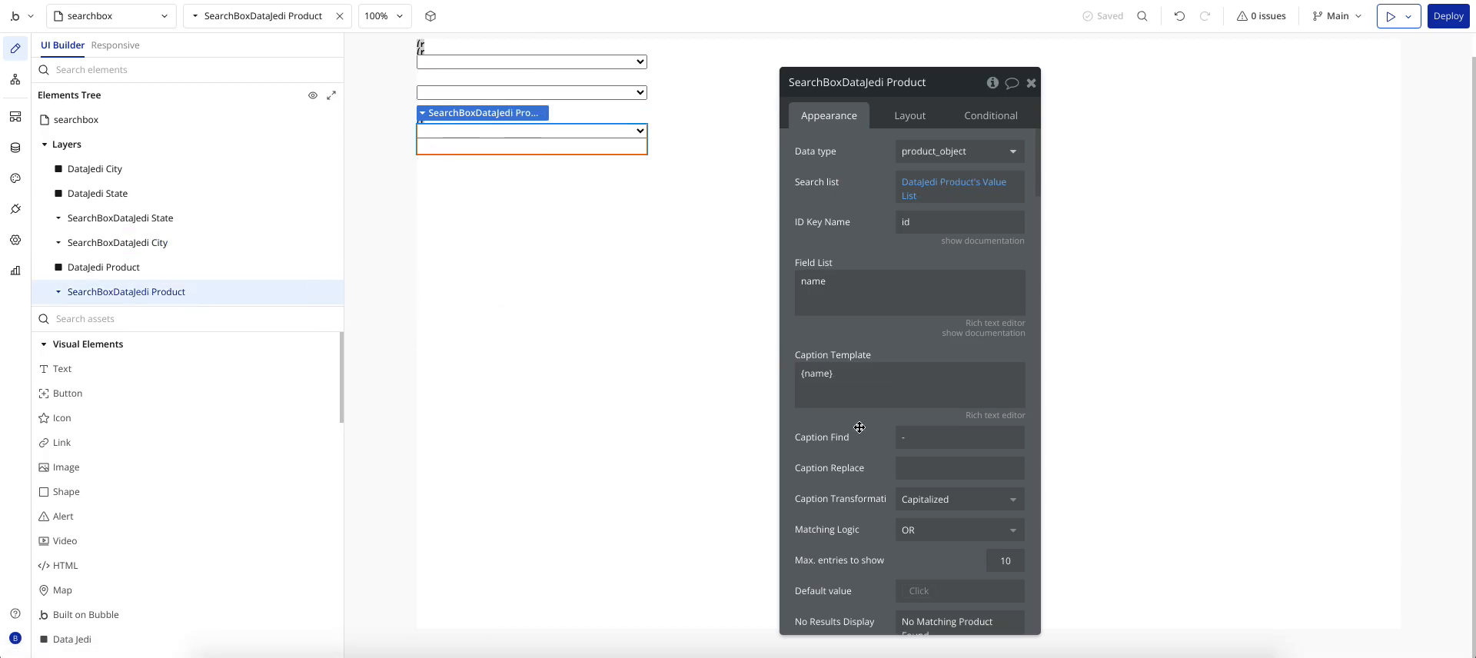
Step: Check the Product caption template {name}, then show the State searchbox's fields name,short_form,region
{"action": "scroll", "coordinate": [860, 428], "scroll_direction": "down", "scroll_amount": 1}
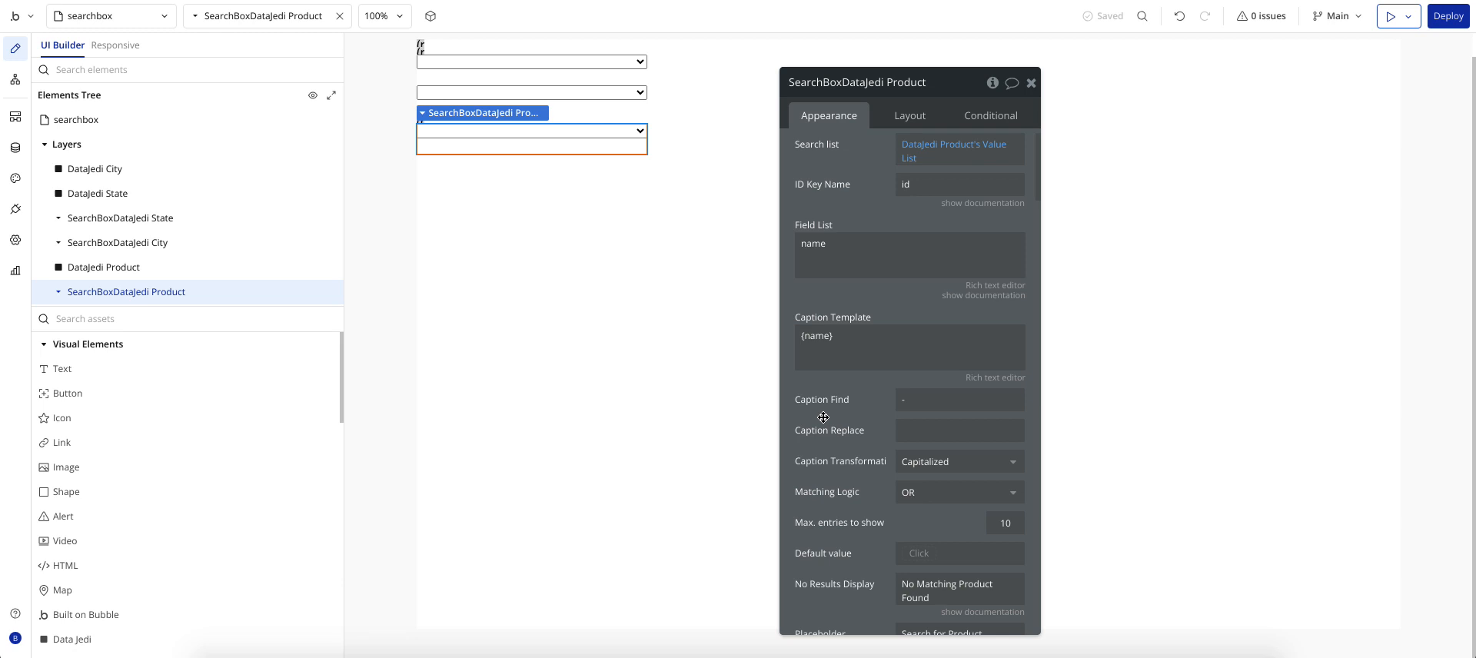
{"action": "scroll", "coordinate": [823, 417], "scroll_direction": "down", "scroll_amount": 3}
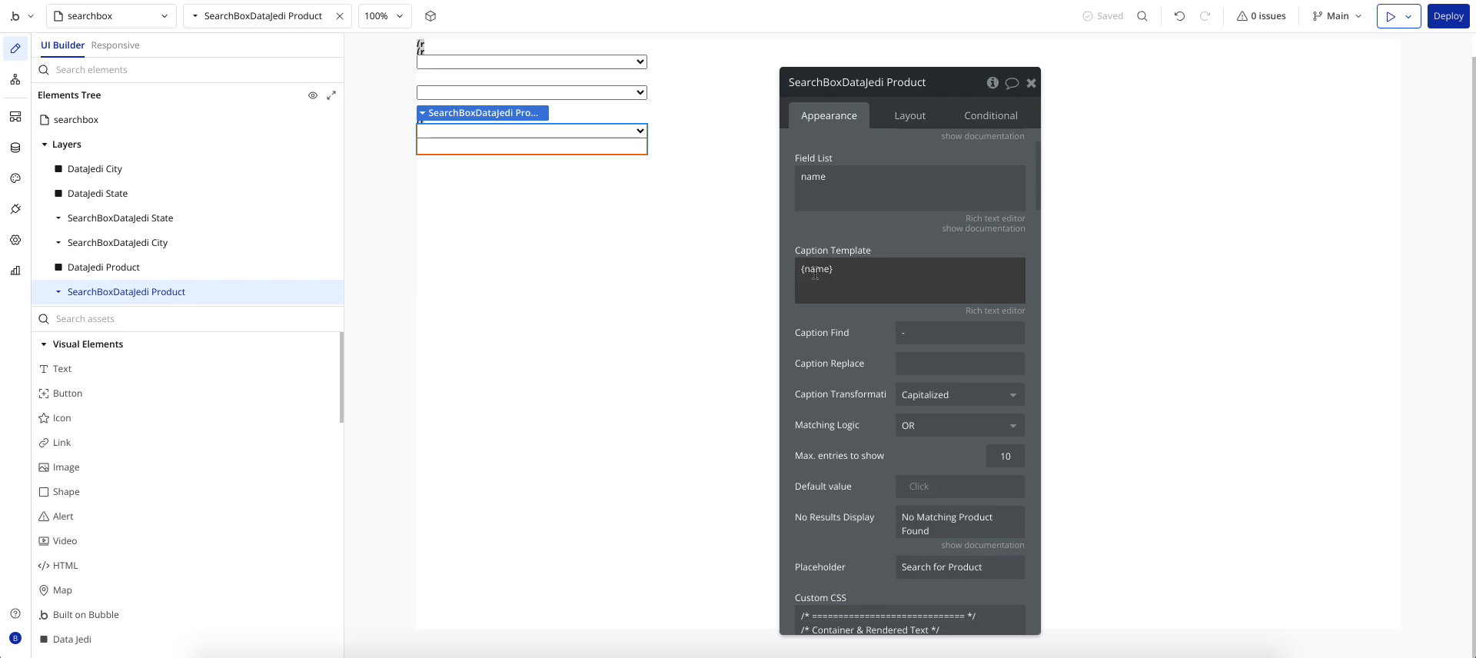
{"action": "triple_click", "coordinate": [805, 271]}
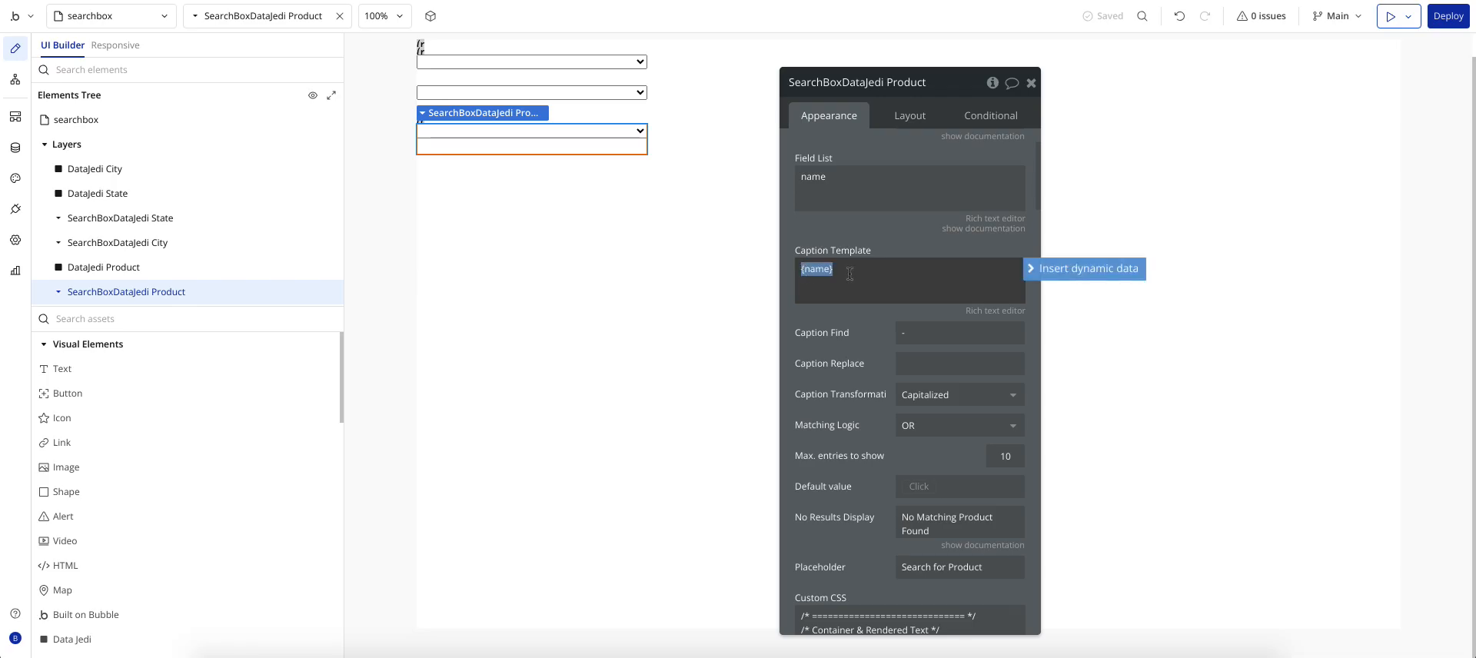
{"action": "left_click", "coordinate": [92, 218]}
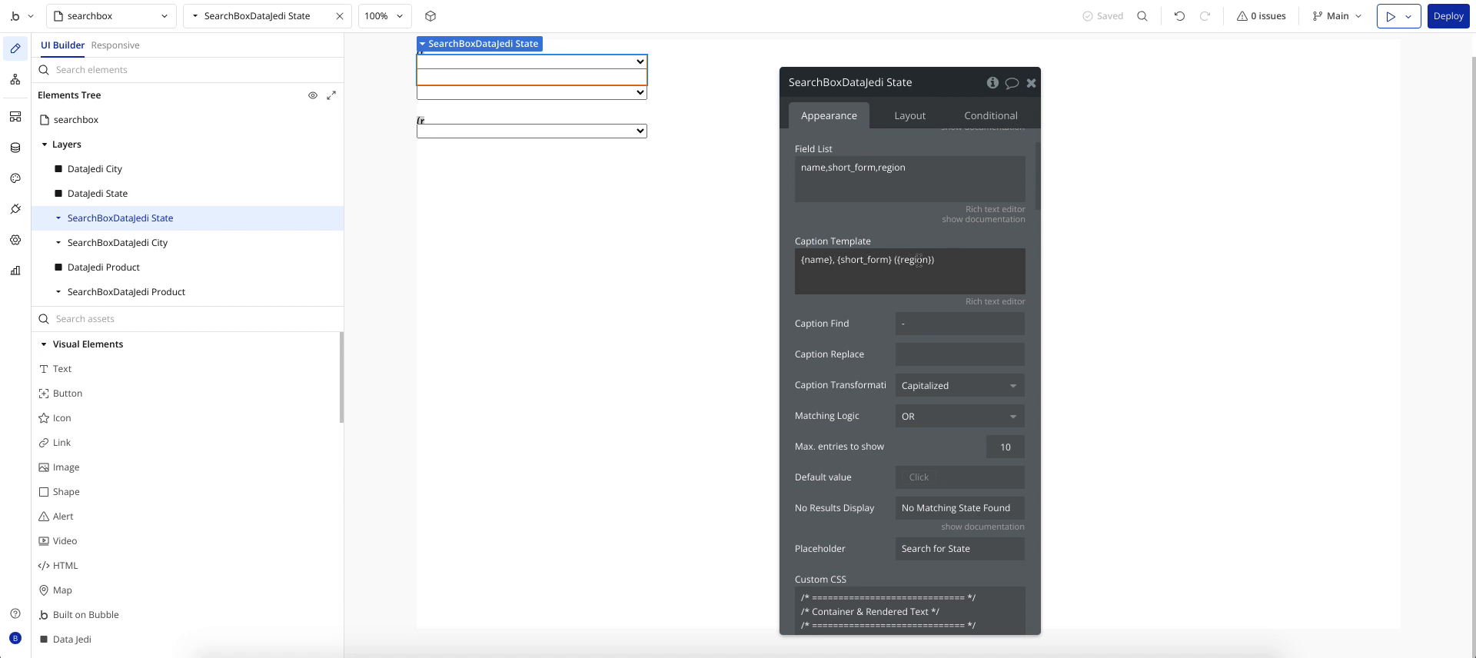
Step: Look over the City searchbox, then check the Product searchbox's empty Caption Find value
{"action": "left_click", "coordinate": [168, 241]}
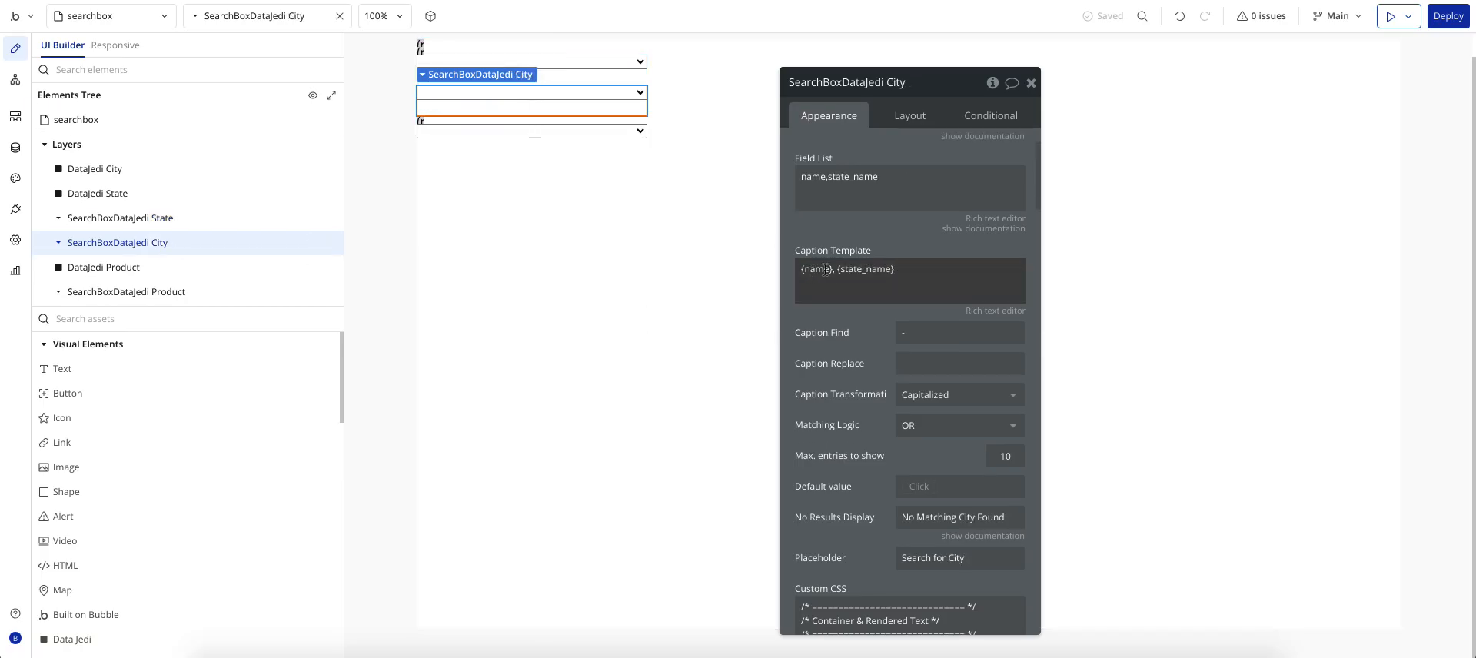
{"action": "left_click", "coordinate": [181, 292]}
{"action": "left_click", "coordinate": [855, 339]}
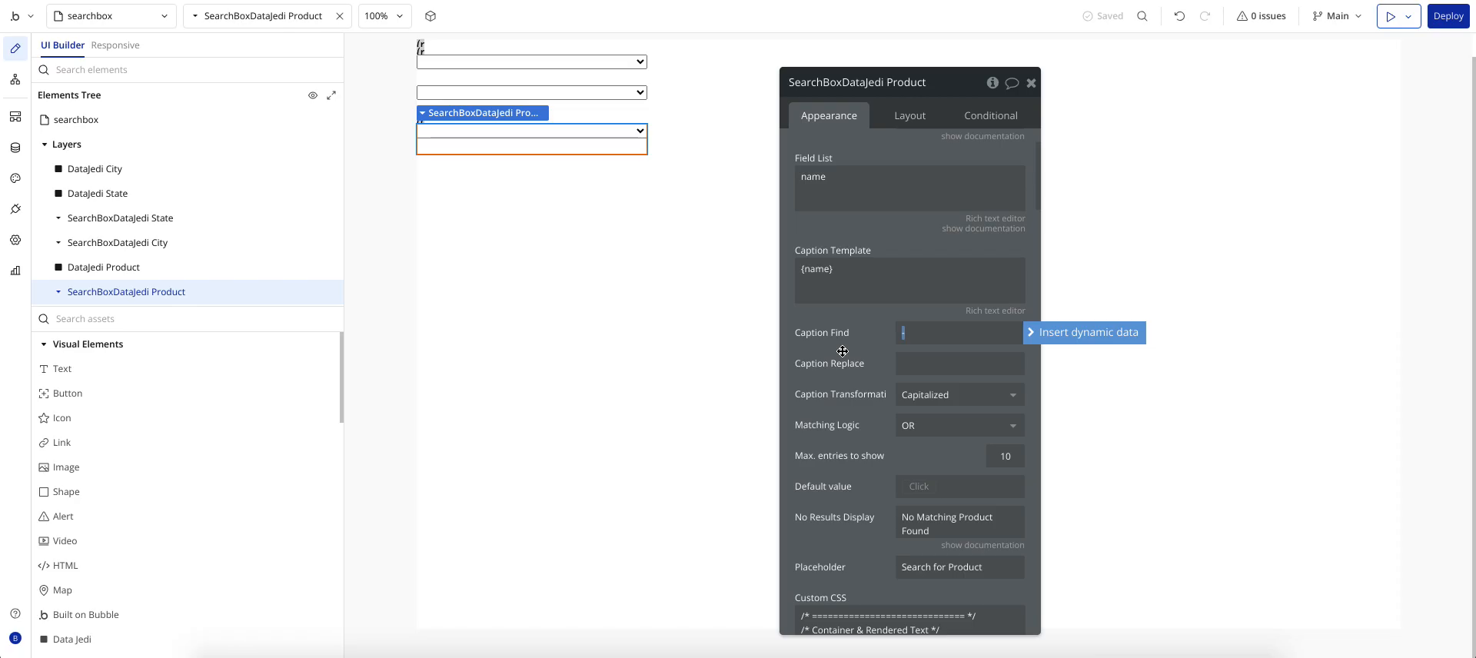
{"action": "left_click", "coordinate": [913, 366]}
{"action": "left_click", "coordinate": [844, 353]}
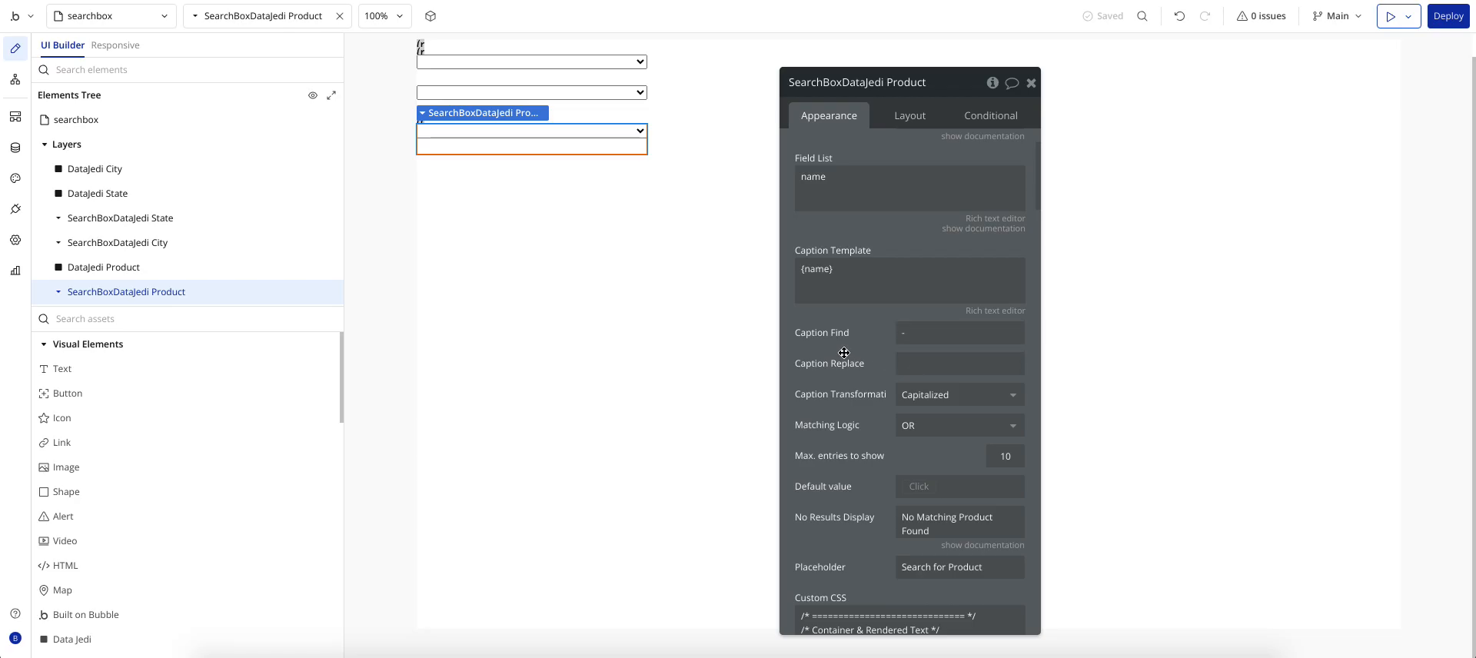
{"action": "left_click", "coordinate": [912, 401]}
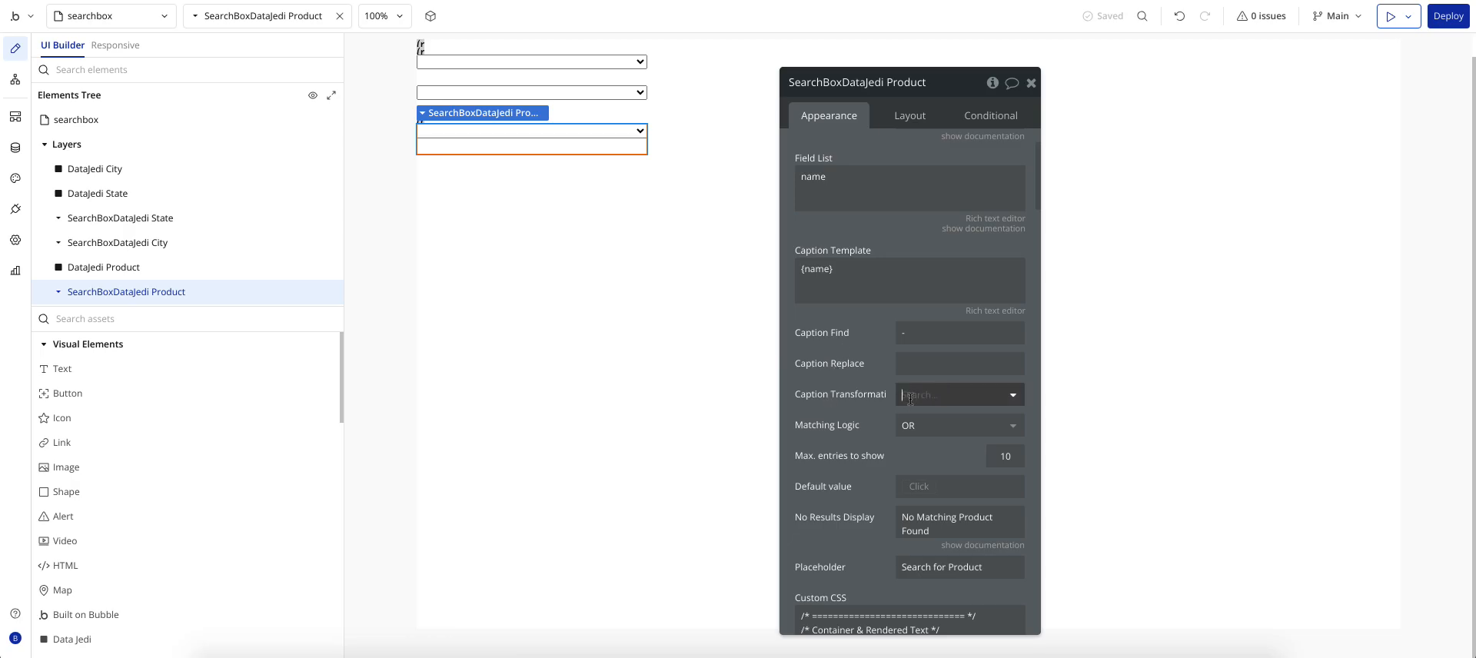
{"action": "left_click", "coordinate": [846, 376]}
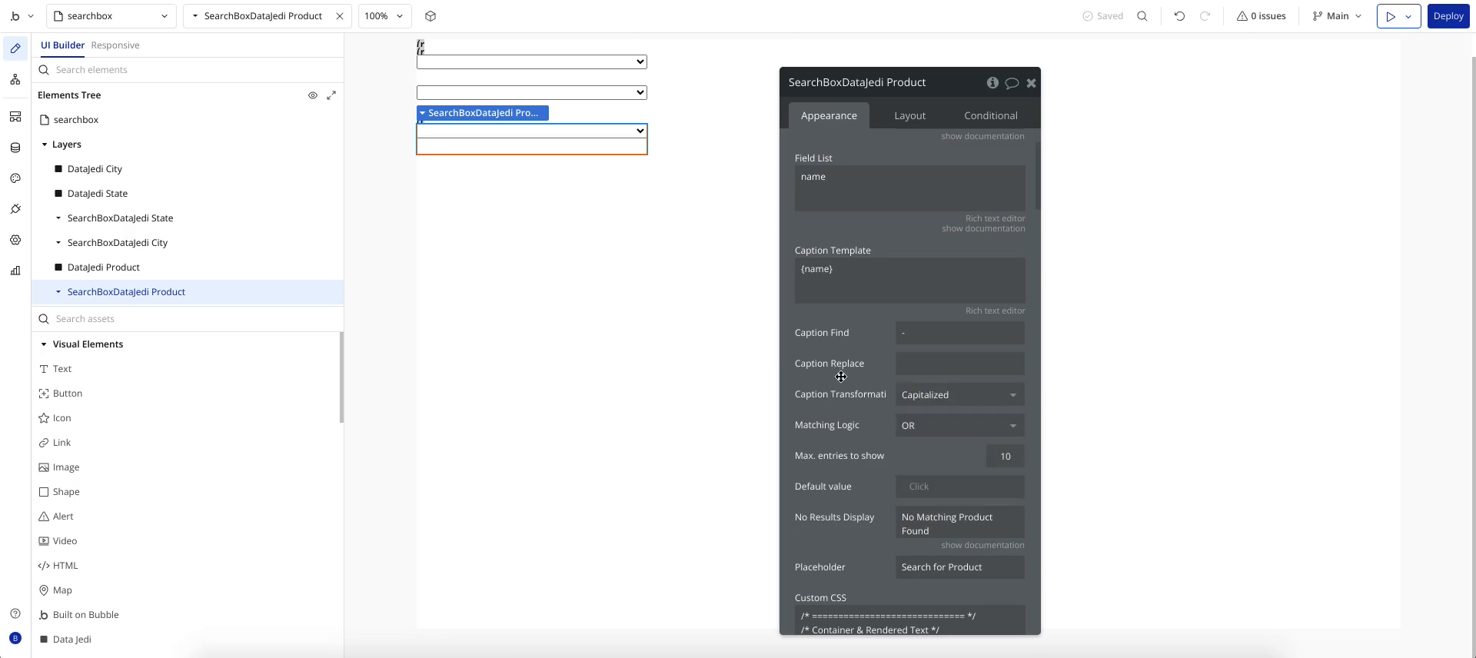
{"action": "left_click", "coordinate": [909, 426]}
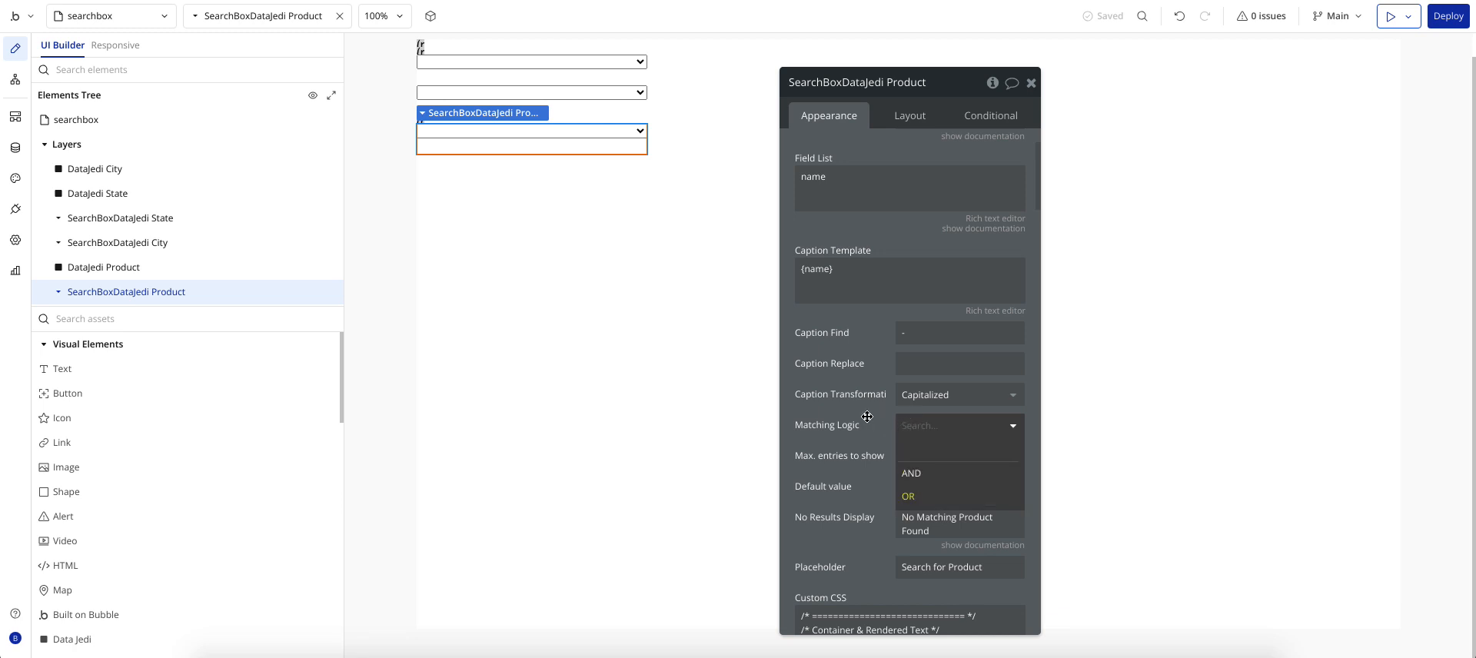
{"action": "left_click", "coordinate": [876, 423]}
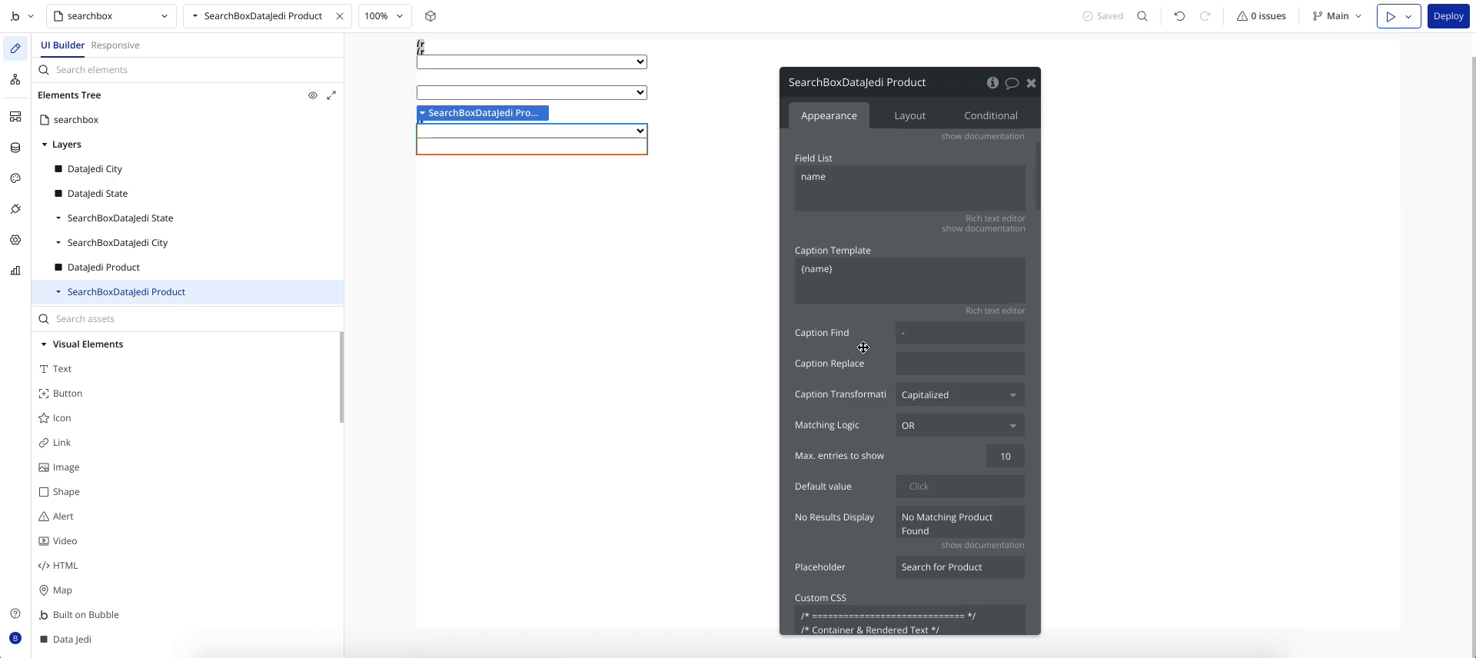
{"action": "left_click", "coordinate": [137, 218]}
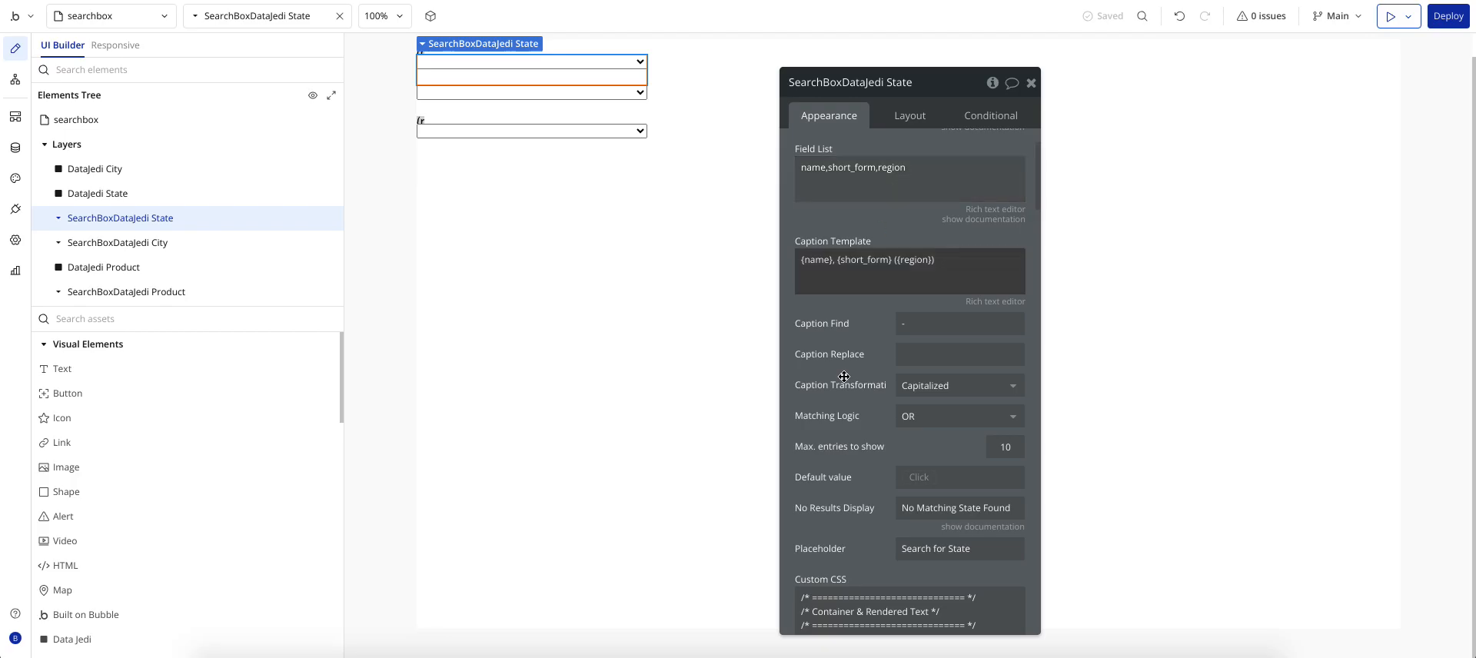
{"action": "left_click", "coordinate": [126, 293]}
{"action": "scroll", "coordinate": [877, 436], "scroll_direction": "down", "scroll_amount": 1}
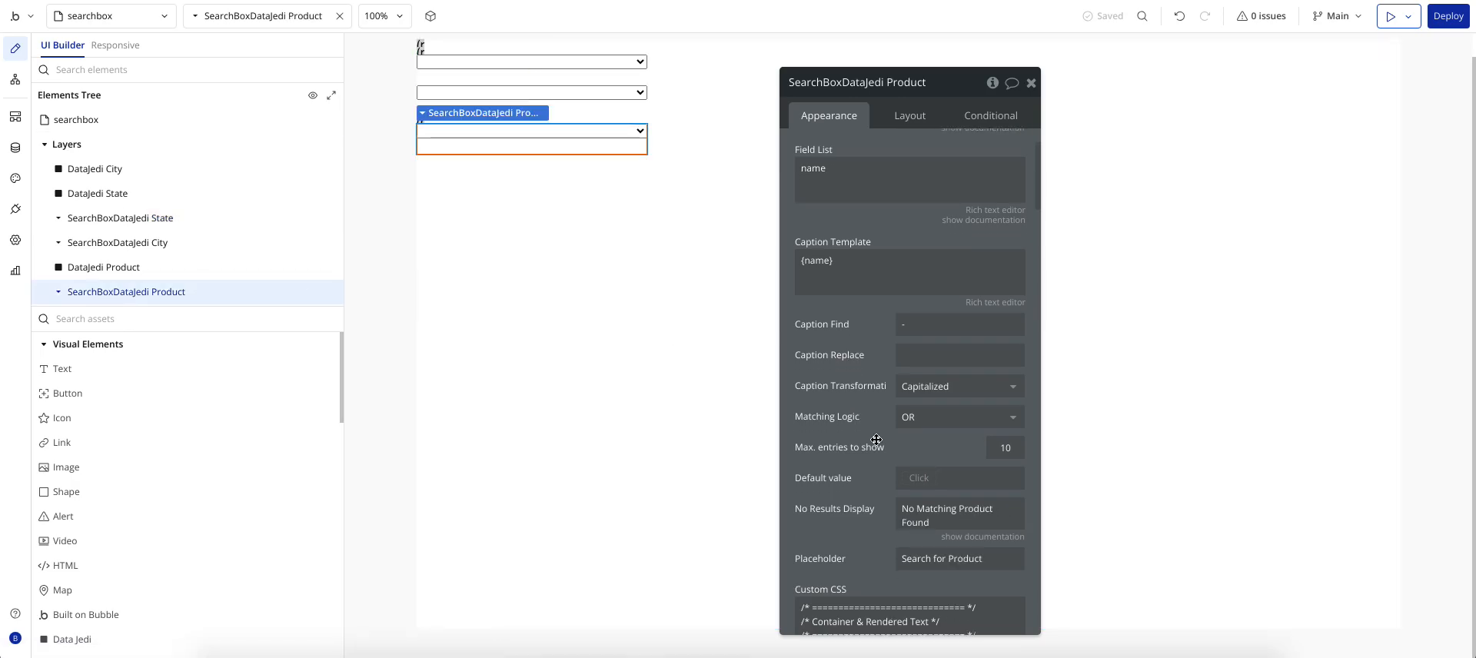
{"action": "scroll", "coordinate": [882, 406], "scroll_direction": "down", "scroll_amount": 1}
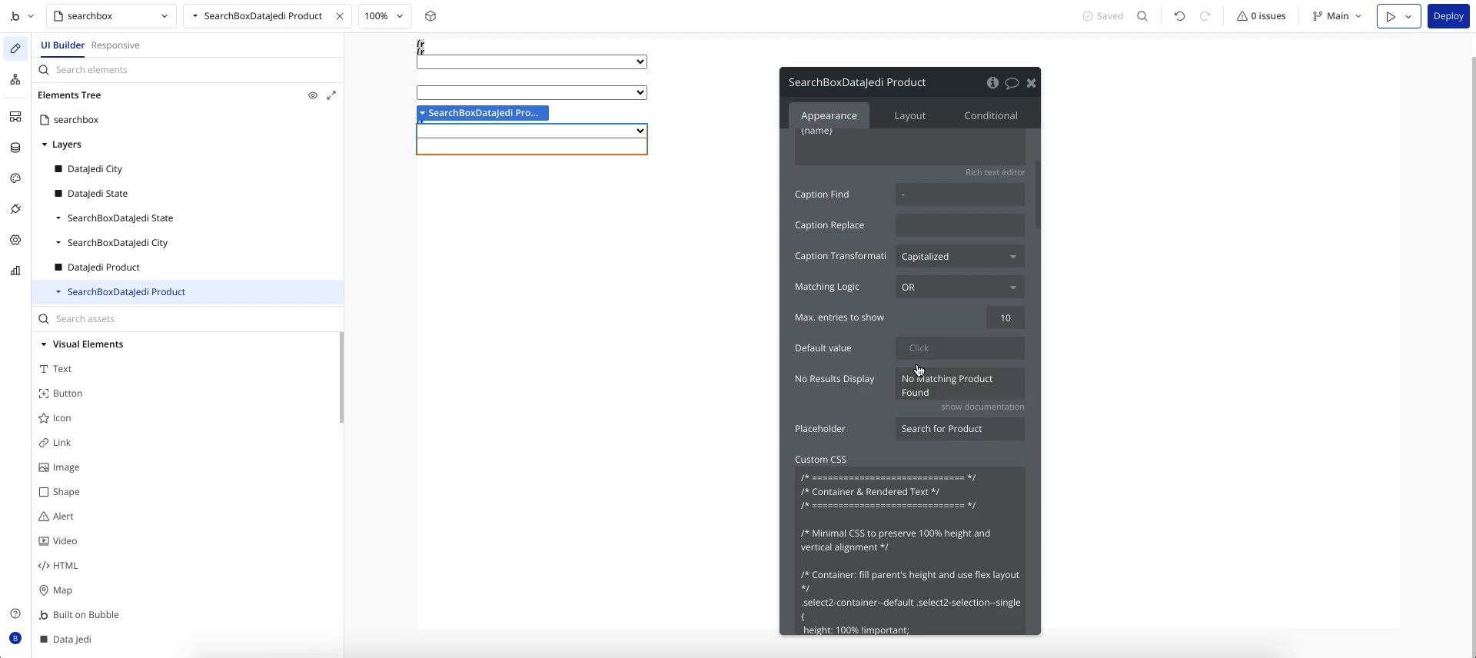
{"action": "scroll", "coordinate": [865, 363], "scroll_direction": "down", "scroll_amount": 2}
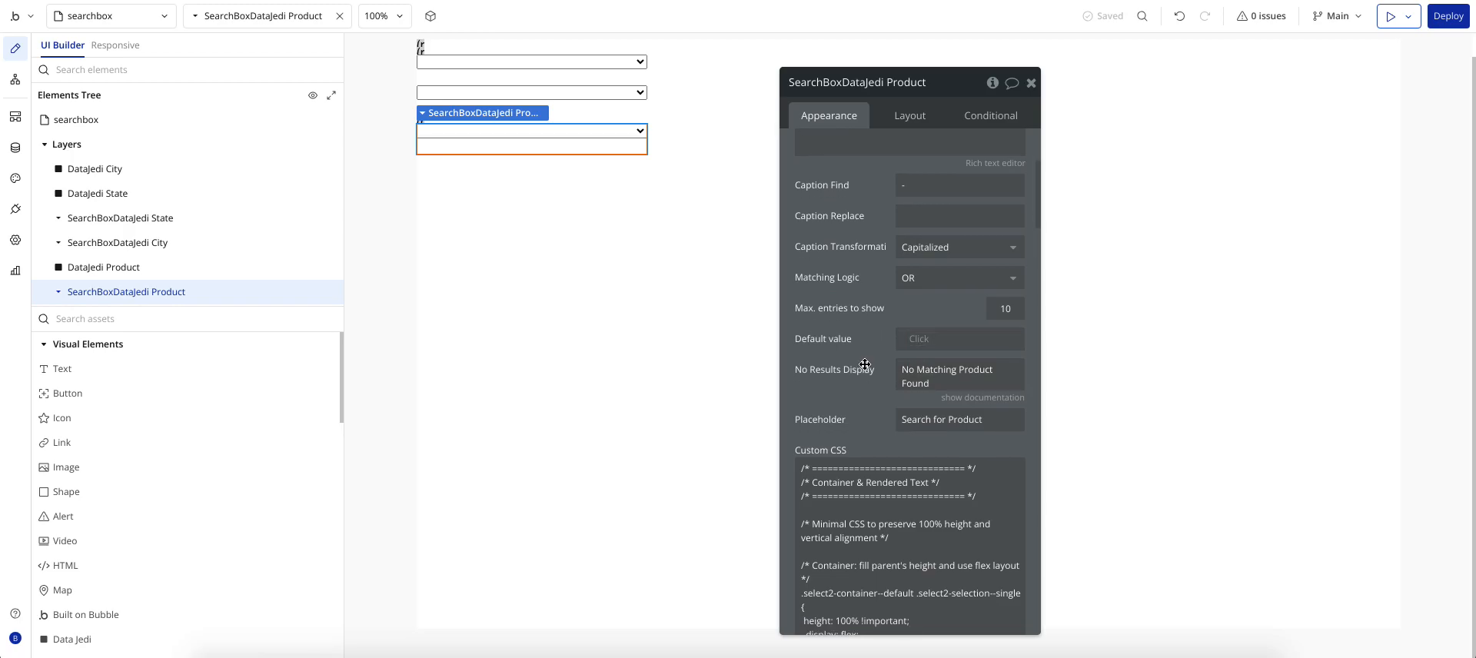
{"action": "scroll", "coordinate": [862, 369], "scroll_direction": "down", "scroll_amount": 1}
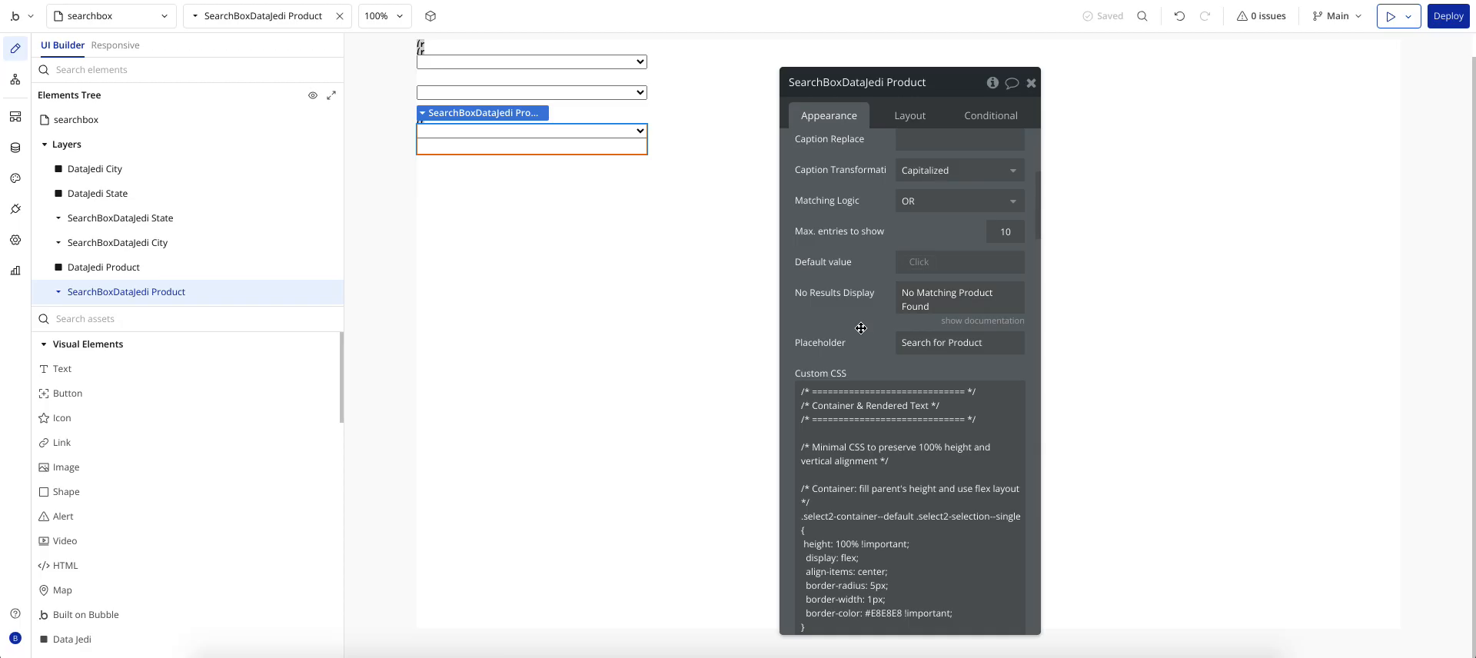
{"action": "left_click", "coordinate": [921, 348]}
{"action": "scroll", "coordinate": [879, 347], "scroll_direction": "down", "scroll_amount": 2}
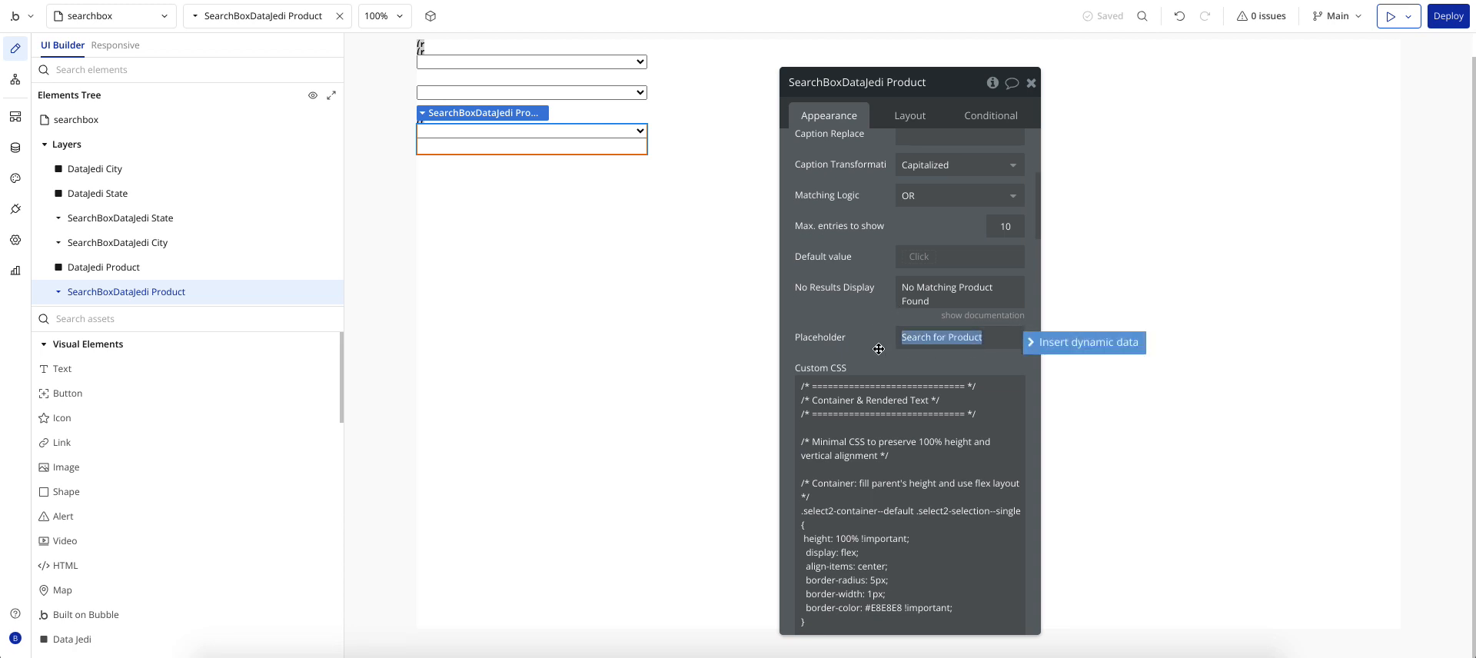
{"action": "left_click", "coordinate": [878, 393]}
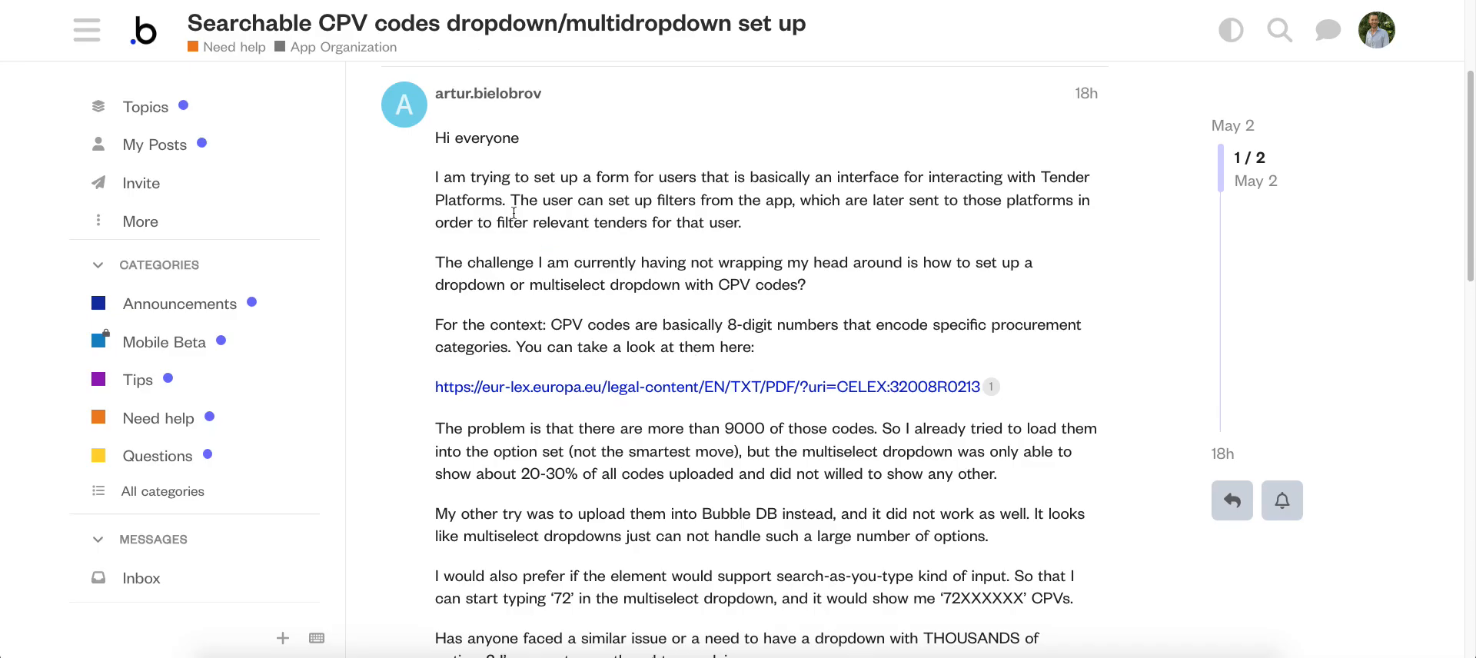
Step: Scroll through the CPV codes dropdown forum post and return to the Bubble editor
{"action": "scroll", "coordinate": [656, 315], "scroll_direction": "down", "scroll_amount": 2}
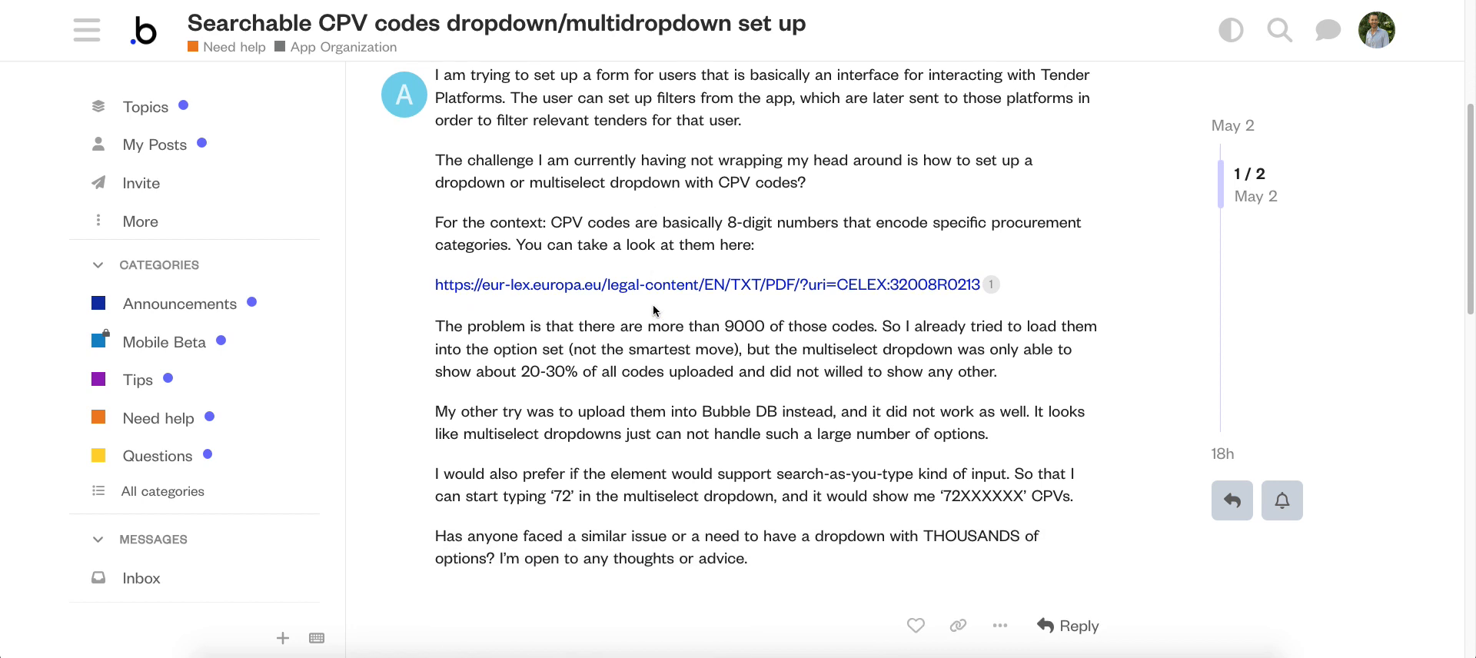
{"action": "scroll", "coordinate": [654, 310], "scroll_direction": "up", "scroll_amount": 1}
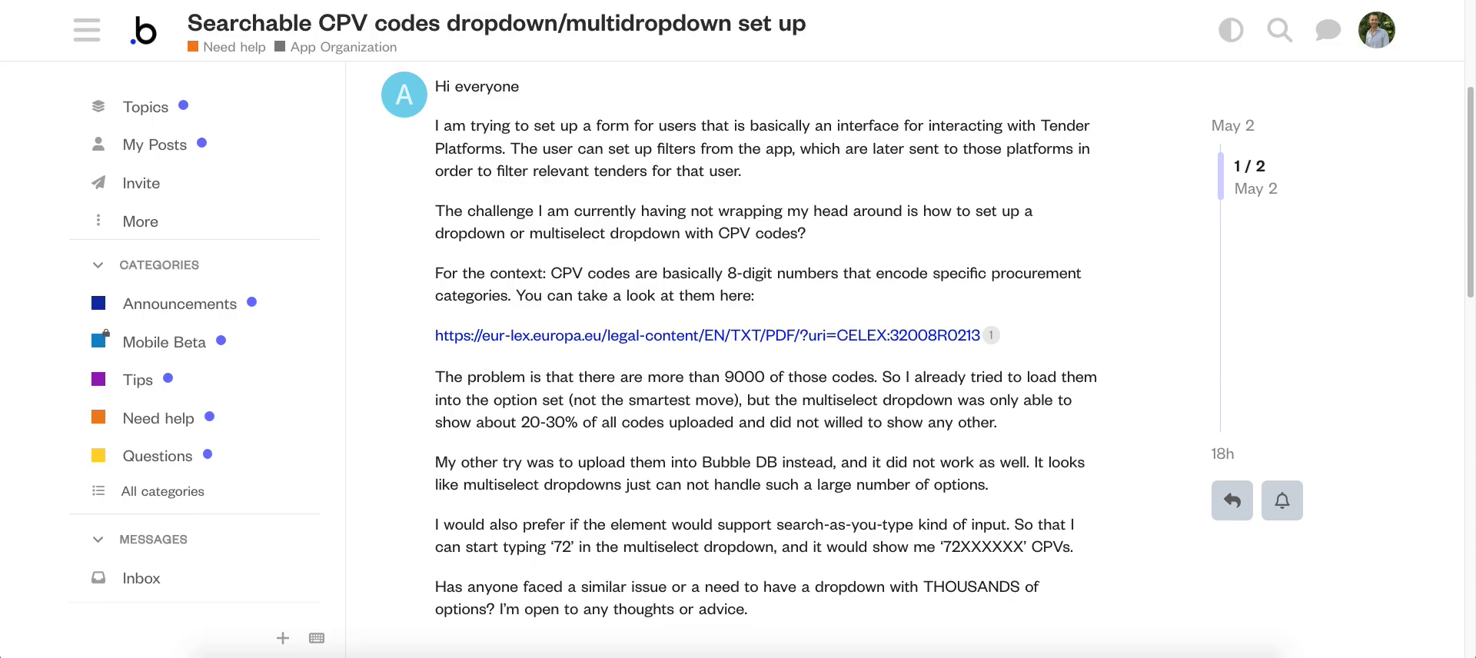
{"action": "left_click", "coordinate": [231, 0]}
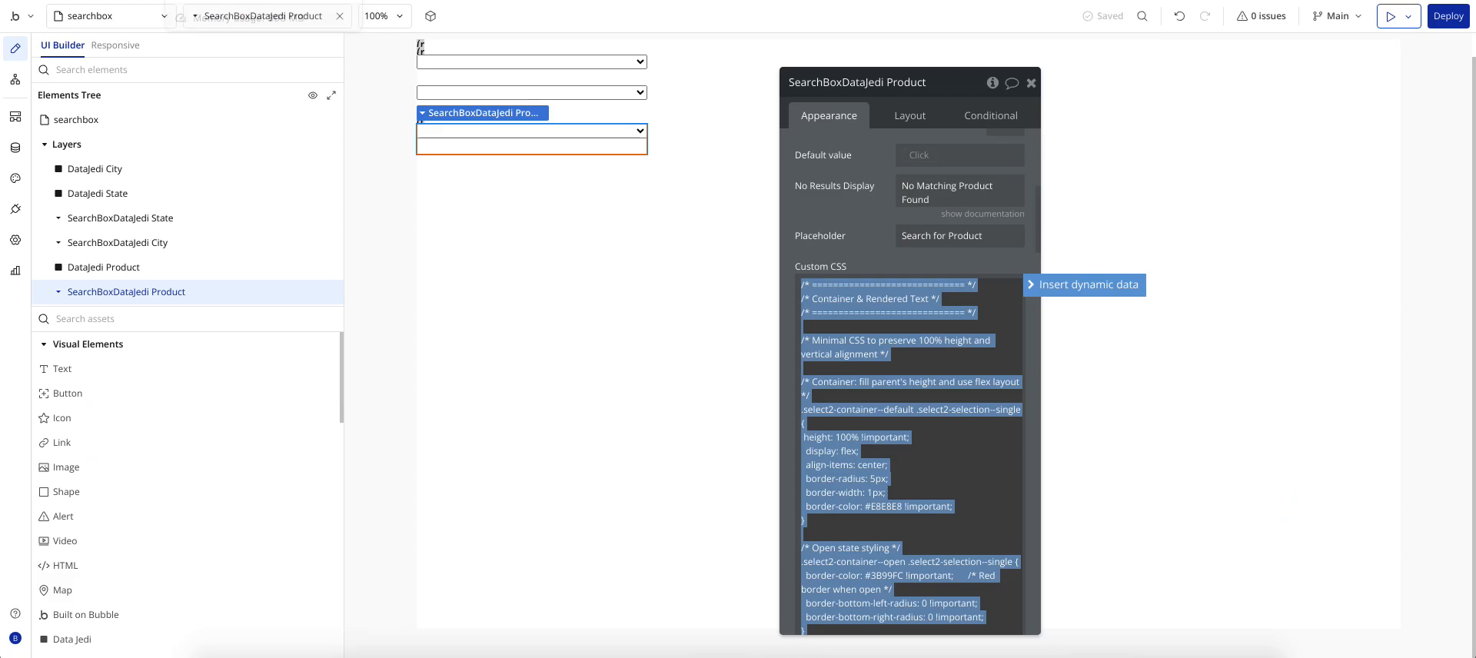
Step: Revisit the installed plugins and stored Product_jsons records, then return to the page design
{"action": "left_click", "coordinate": [19, 209]}
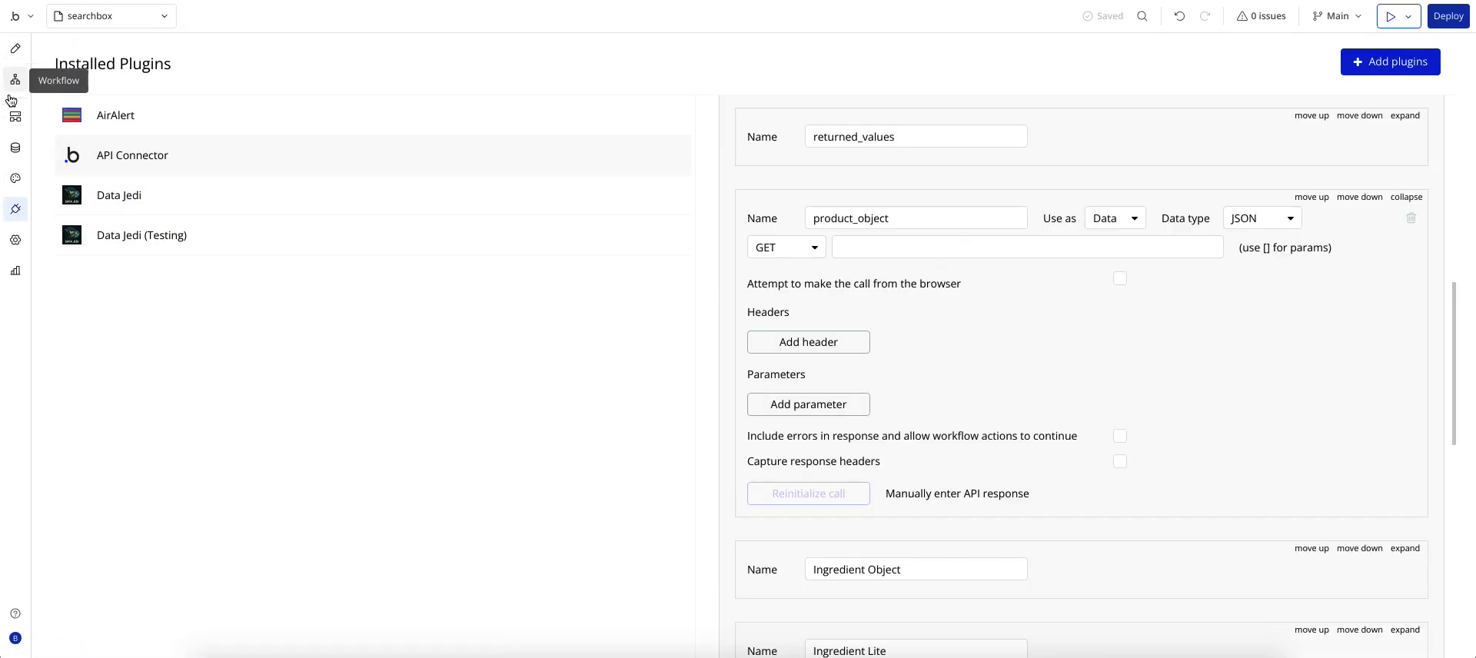
{"action": "left_click", "coordinate": [15, 148]}
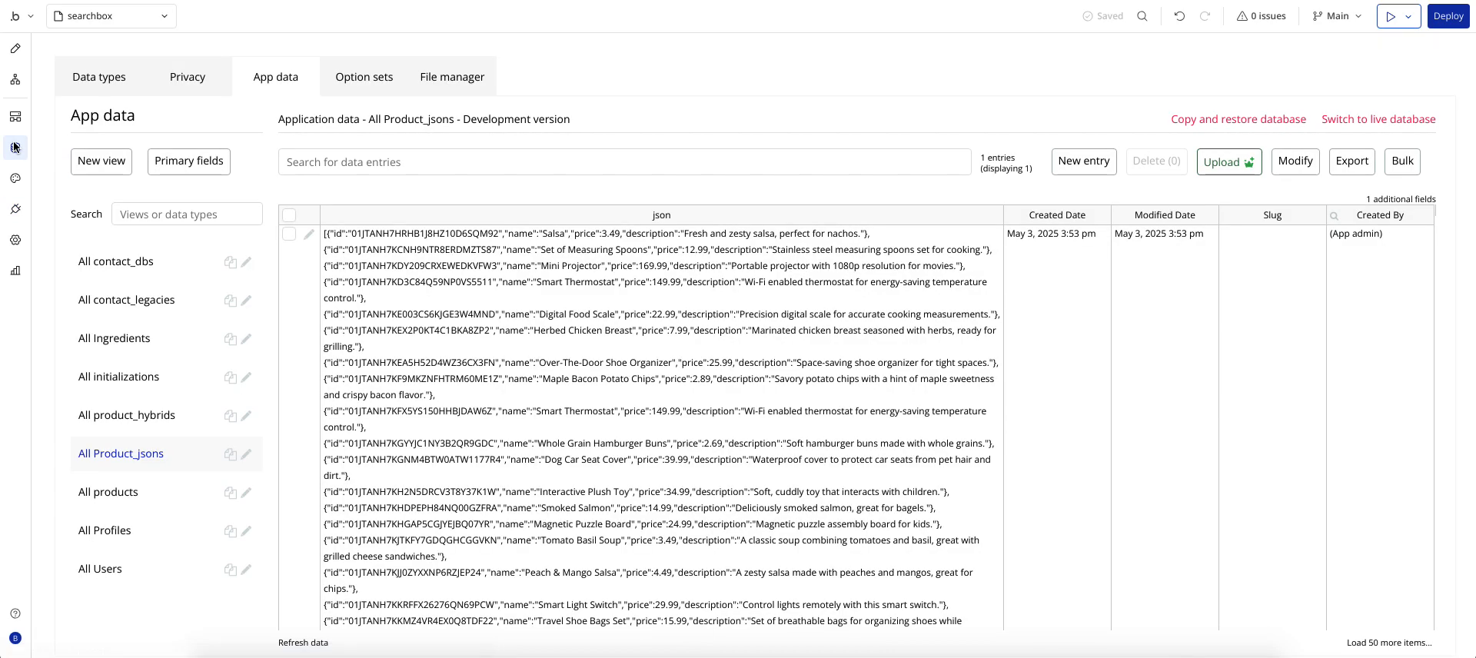
{"action": "left_click", "coordinate": [17, 51]}
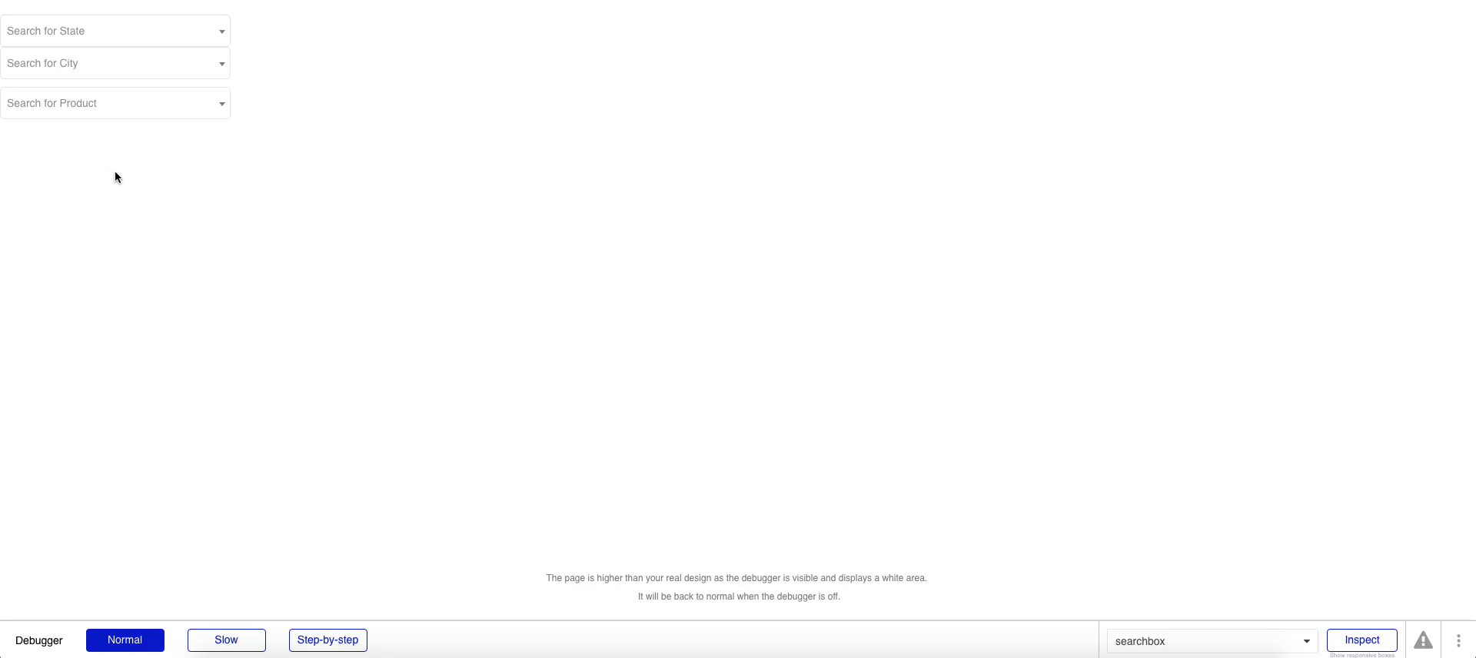
Step: Try State searches for 'west' and then 'nc', and check the still-empty City list
{"action": "left_click", "coordinate": [58, 40]}
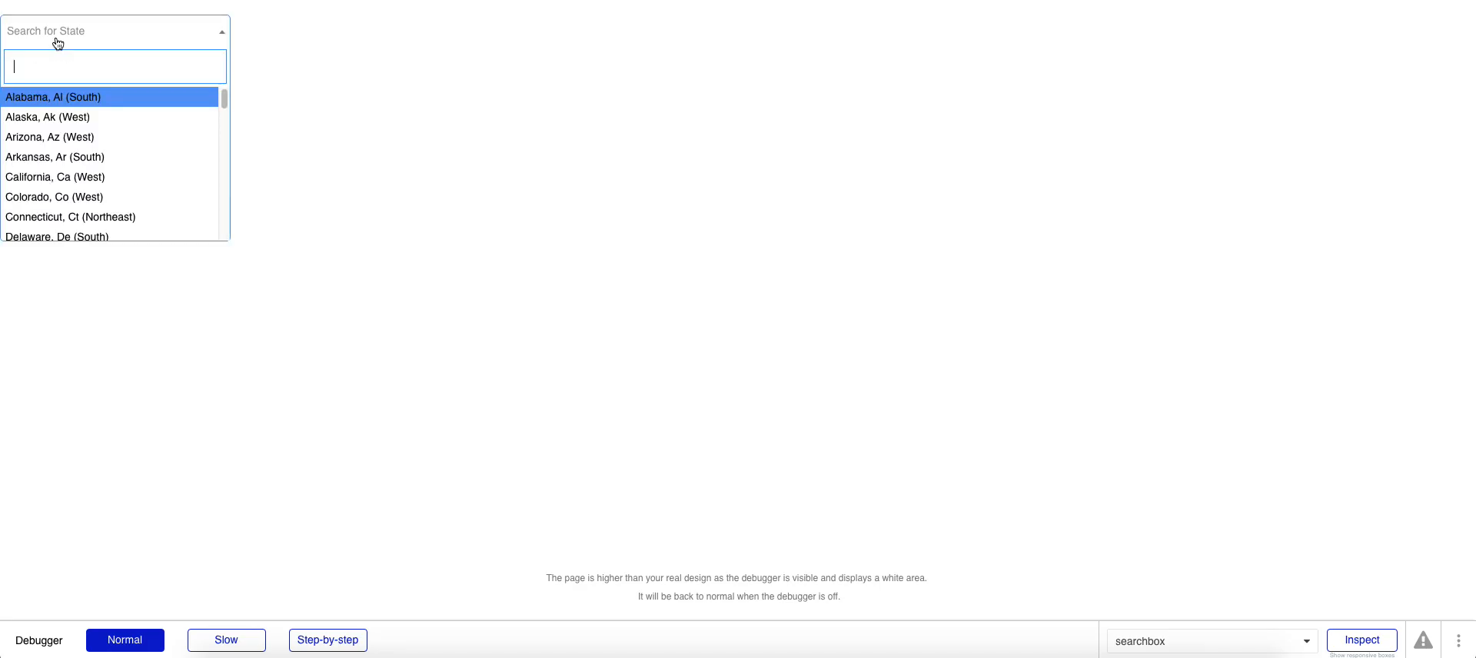
{"action": "type", "text": "west"}
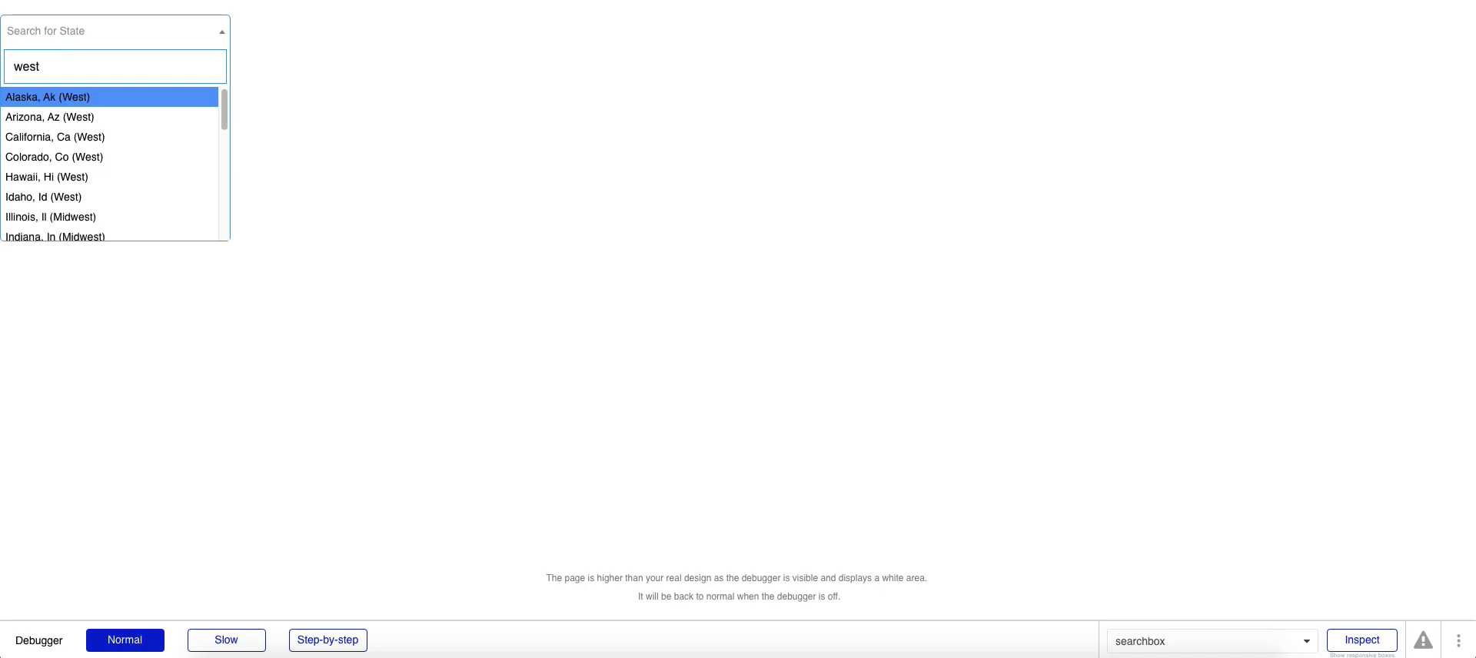
{"action": "scroll", "coordinate": [70, 196], "scroll_direction": "down", "scroll_amount": 3}
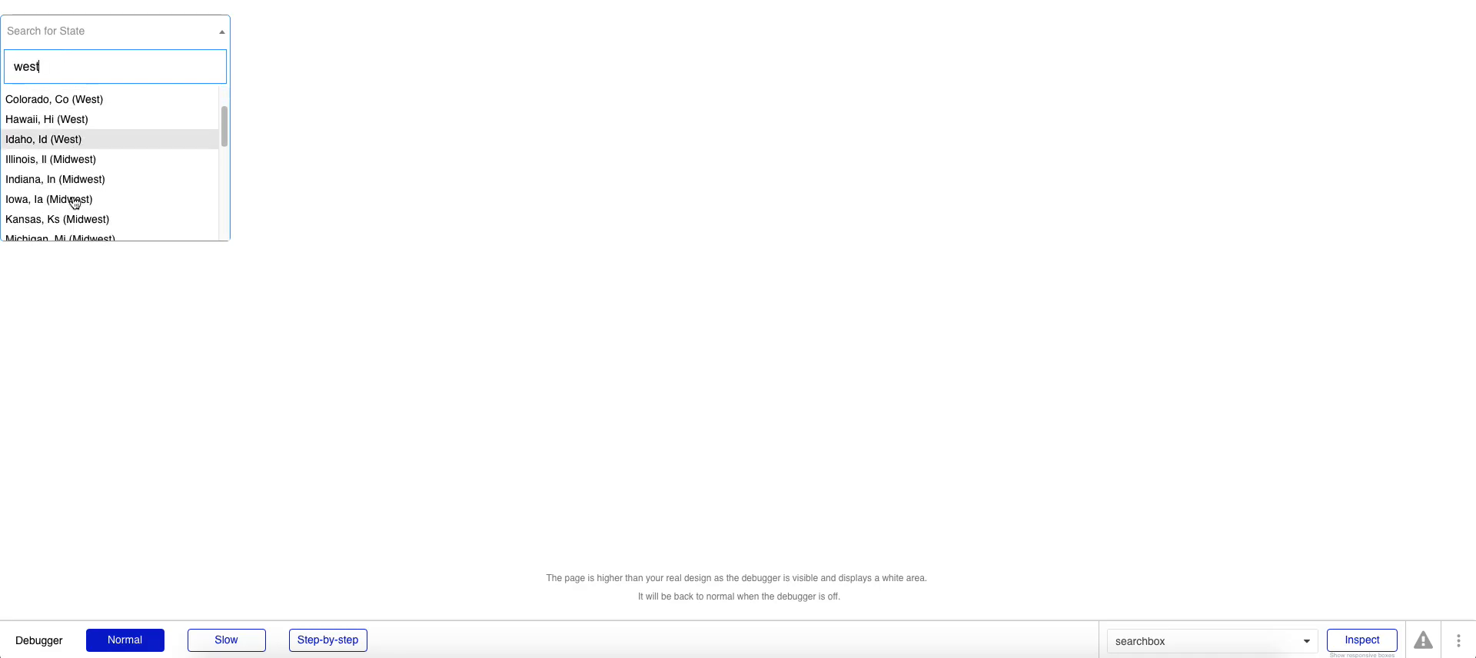
{"action": "scroll", "coordinate": [89, 194], "scroll_direction": "down", "scroll_amount": 5}
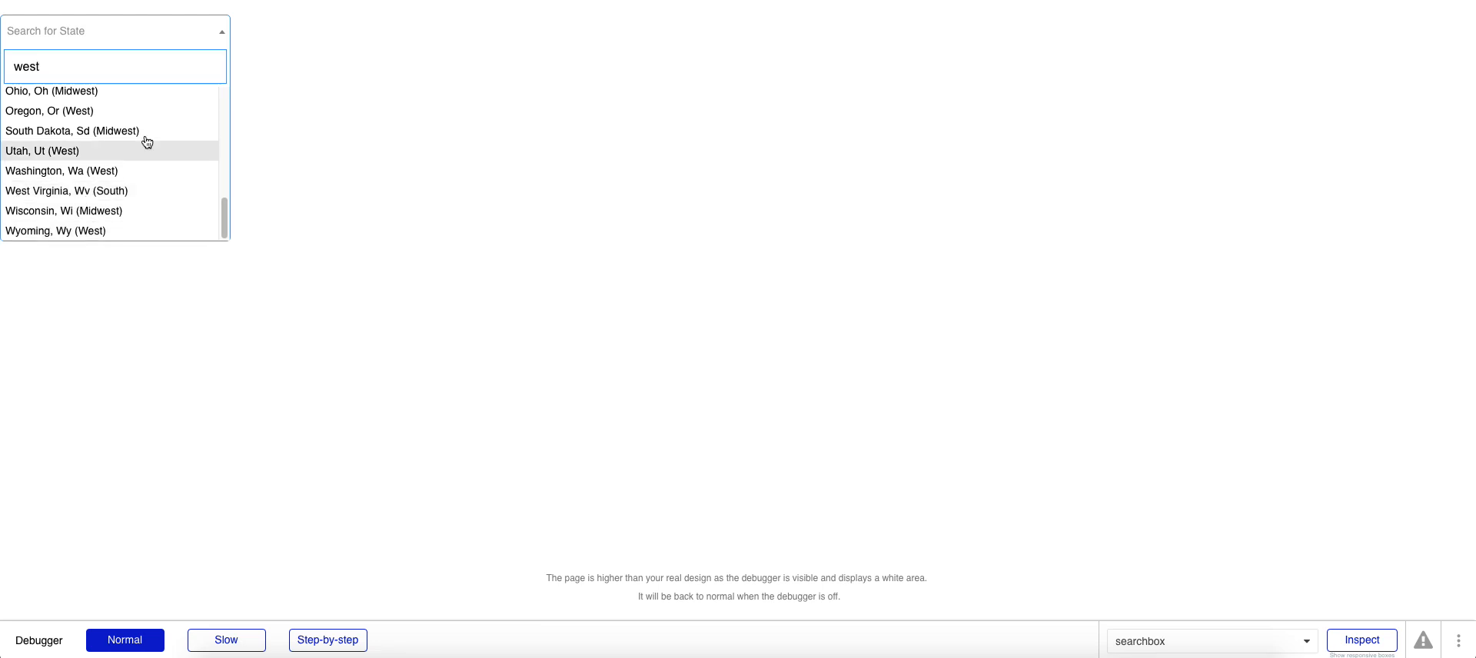
{"action": "left_click_drag", "start_coordinate": [37, 67], "coordinate": [8, 67]}
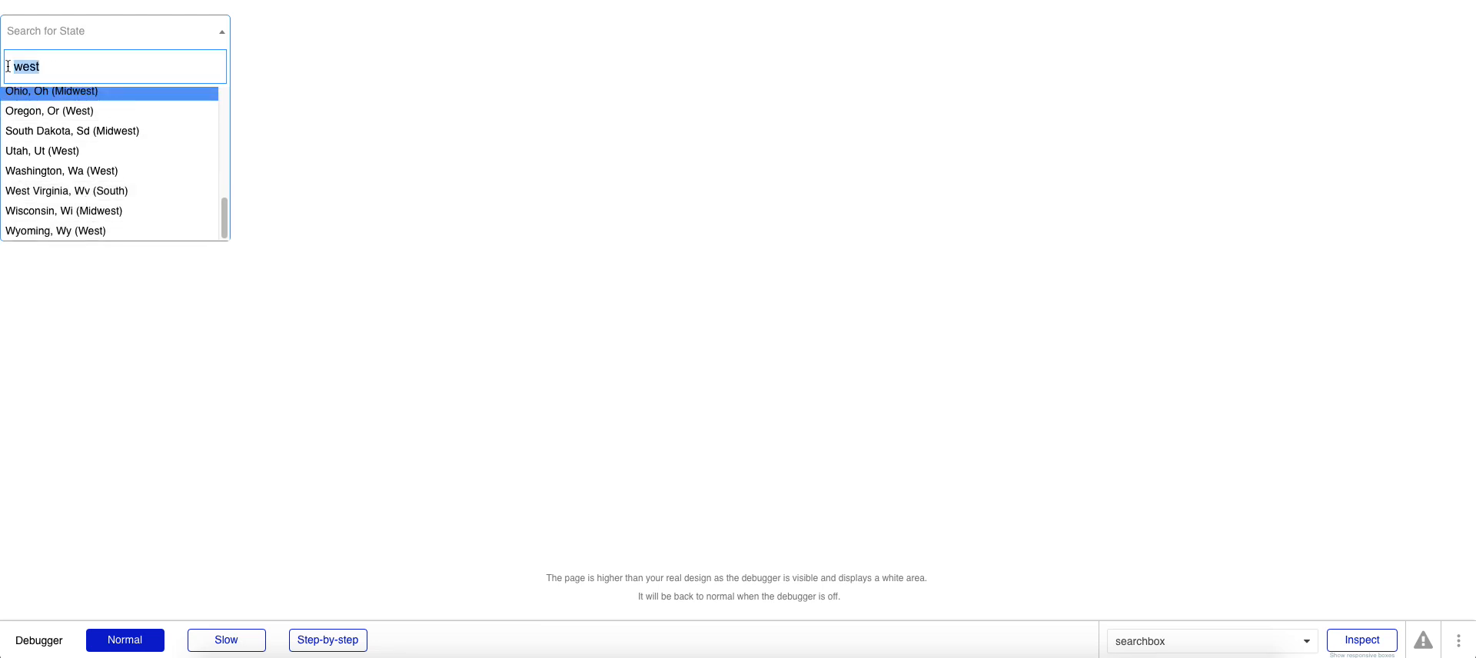
{"action": "type", "text": "nc"}
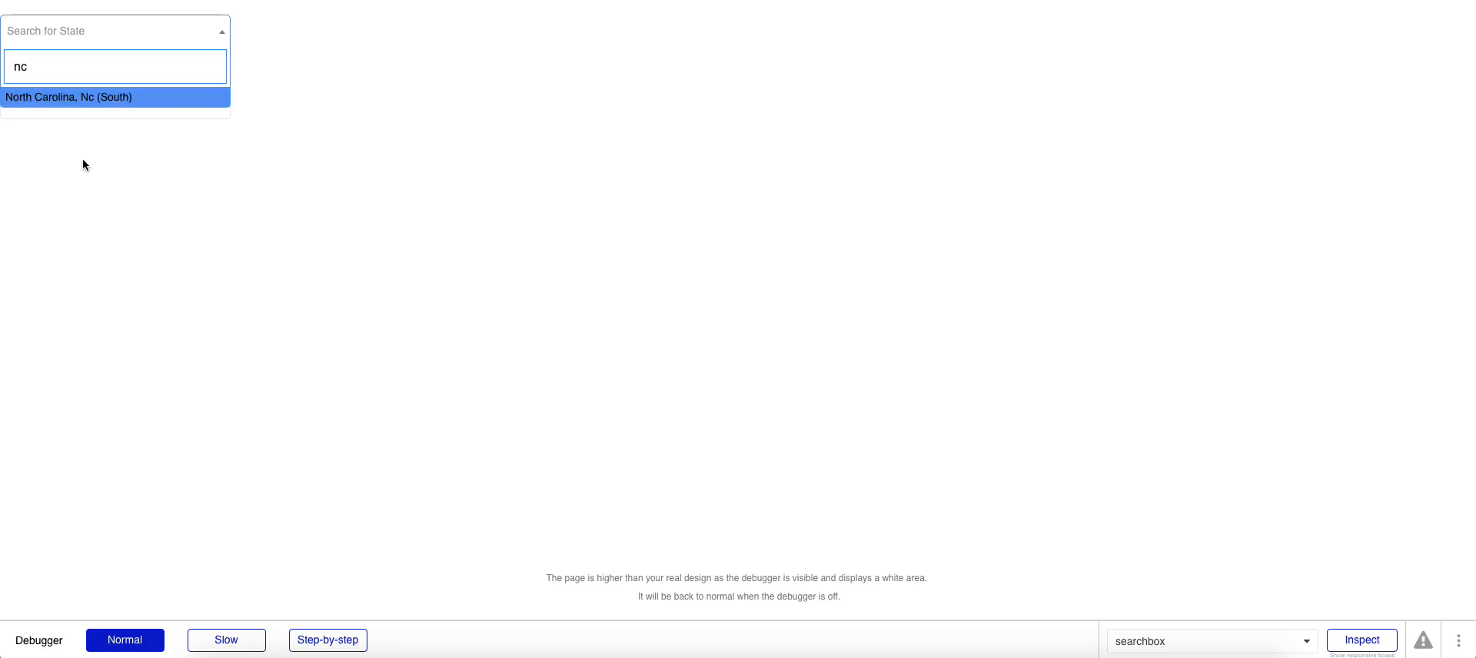
{"action": "left_click", "coordinate": [183, 220]}
{"action": "left_click", "coordinate": [70, 74]}
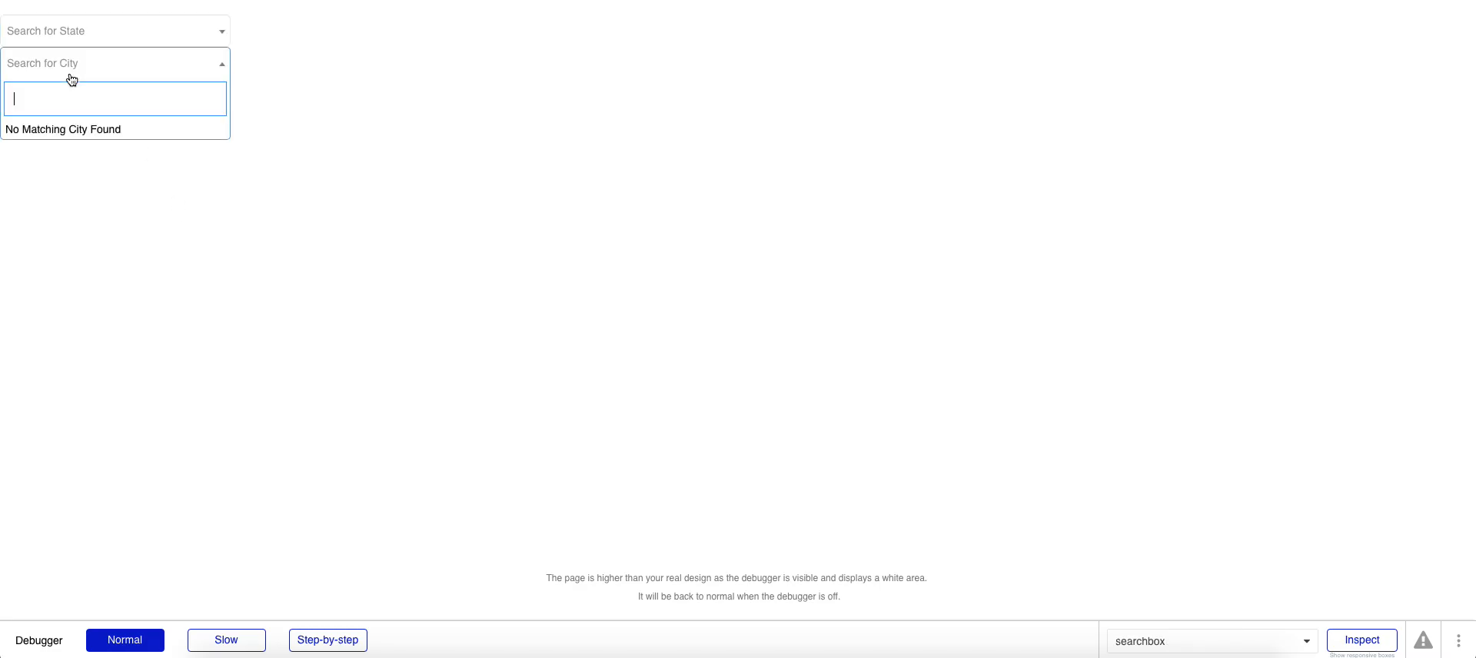
{"action": "left_click", "coordinate": [114, 206]}
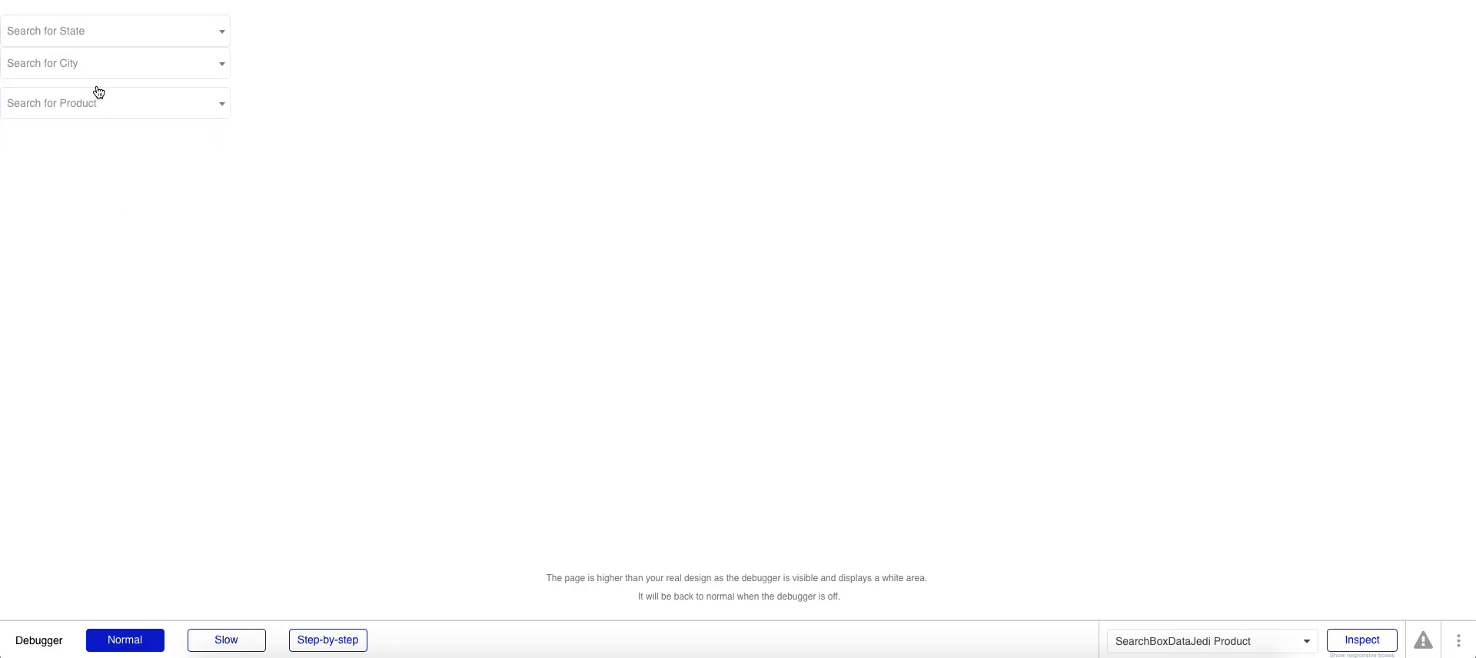
Step: Pick North Carolina, Nc (South) as State and Raleigh, North Carolina as City
{"action": "left_click", "coordinate": [82, 36]}
{"action": "type", "text": "nc"}
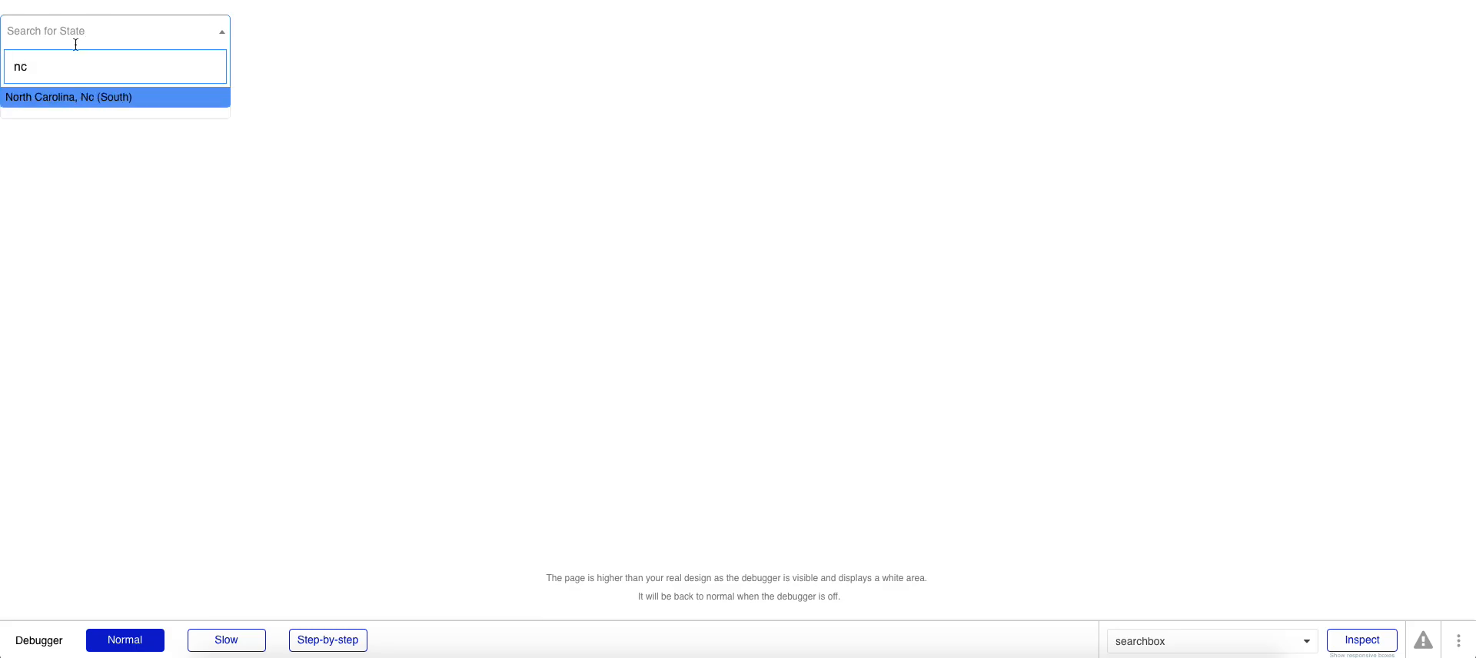
{"action": "left_click", "coordinate": [64, 100]}
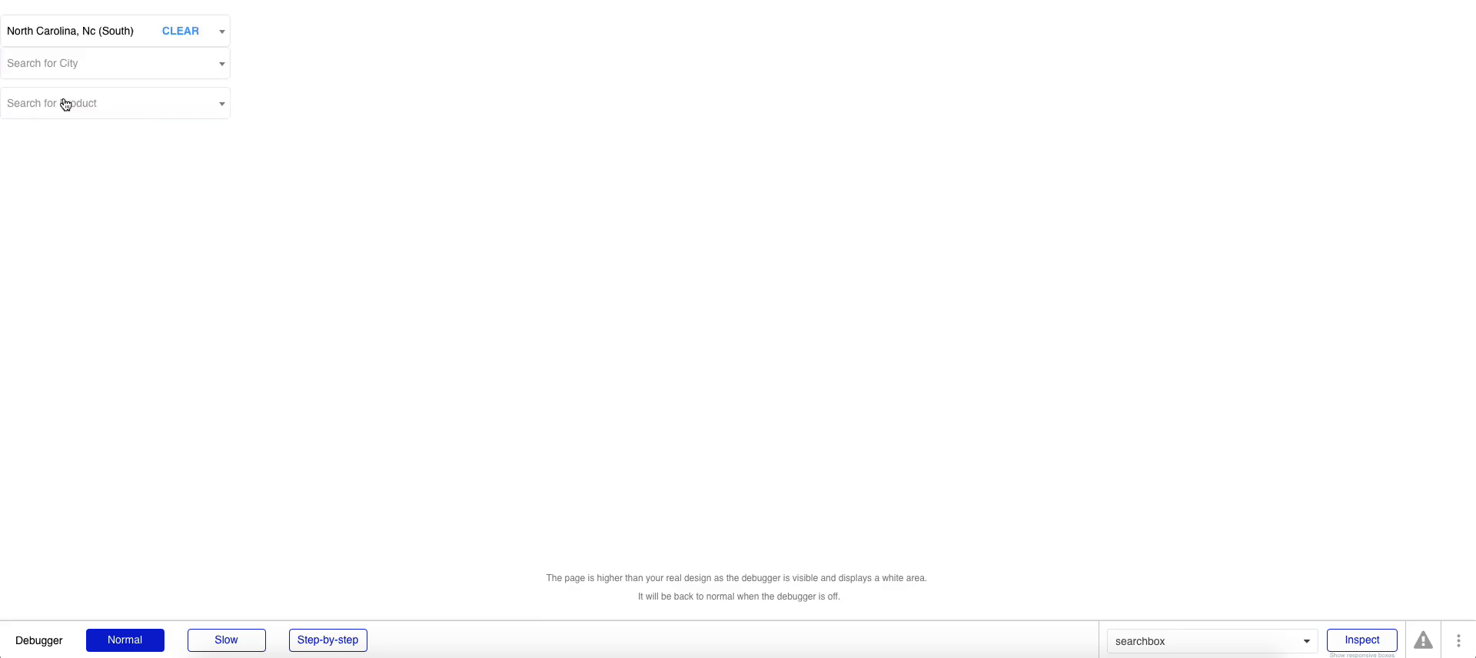
{"action": "left_click", "coordinate": [86, 71]}
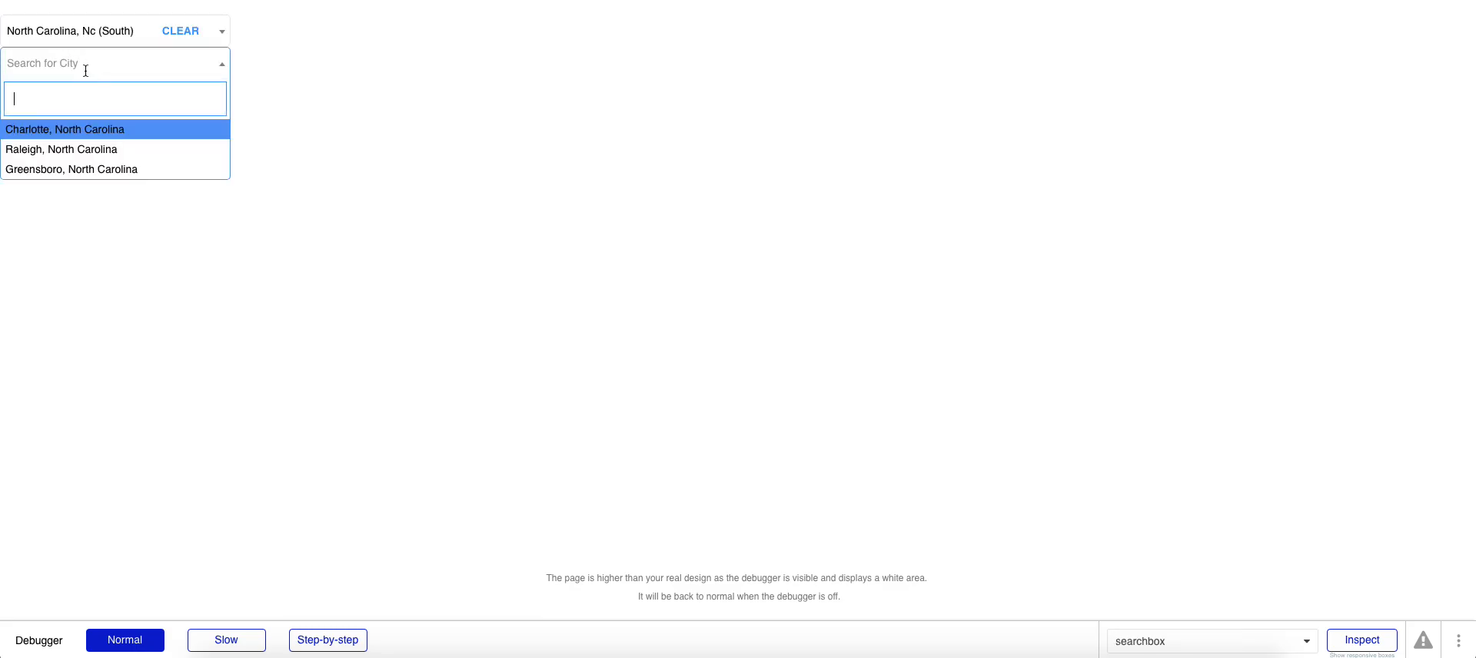
{"action": "left_click", "coordinate": [80, 150]}
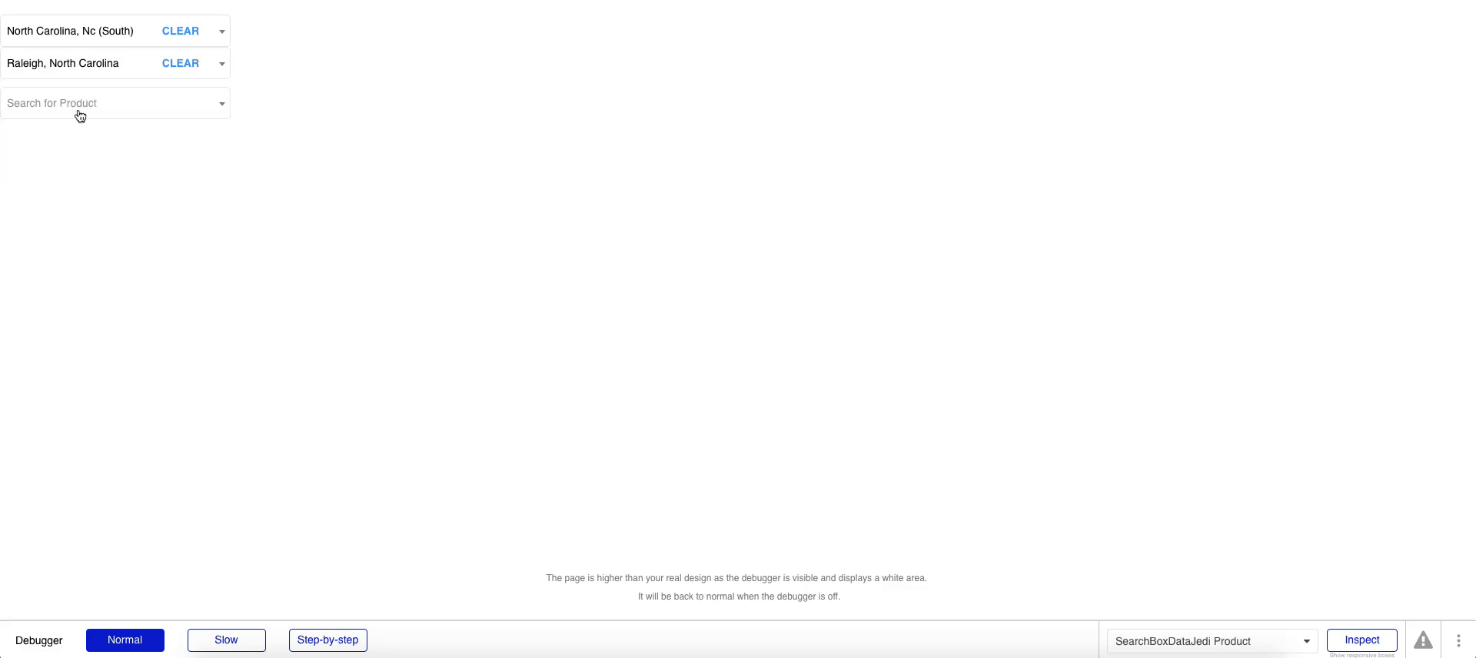
{"action": "left_click", "coordinate": [80, 115]}
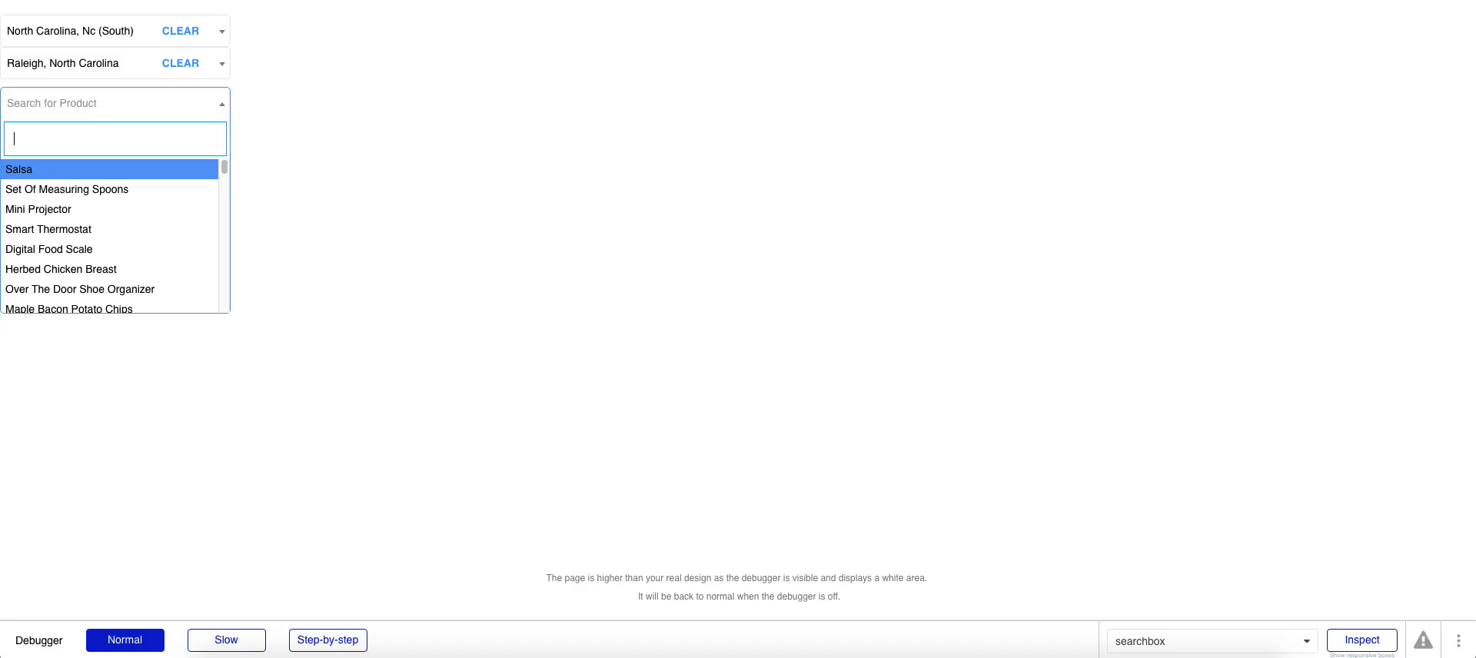
Step: Search Product for 'apple coconut milk and grass roots', then narrow to 'coco', and go to the forum thread
{"action": "type", "text": "apple co"}
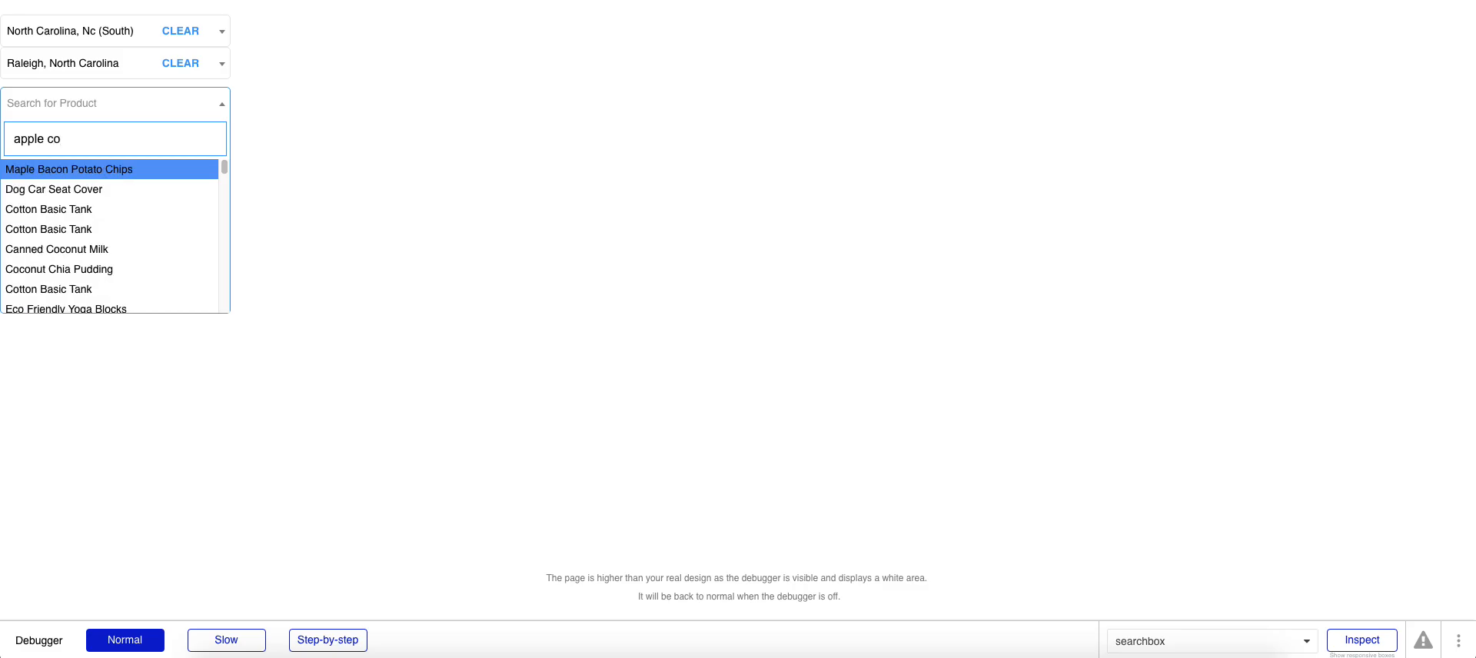
{"action": "type", "text": "conut milk"}
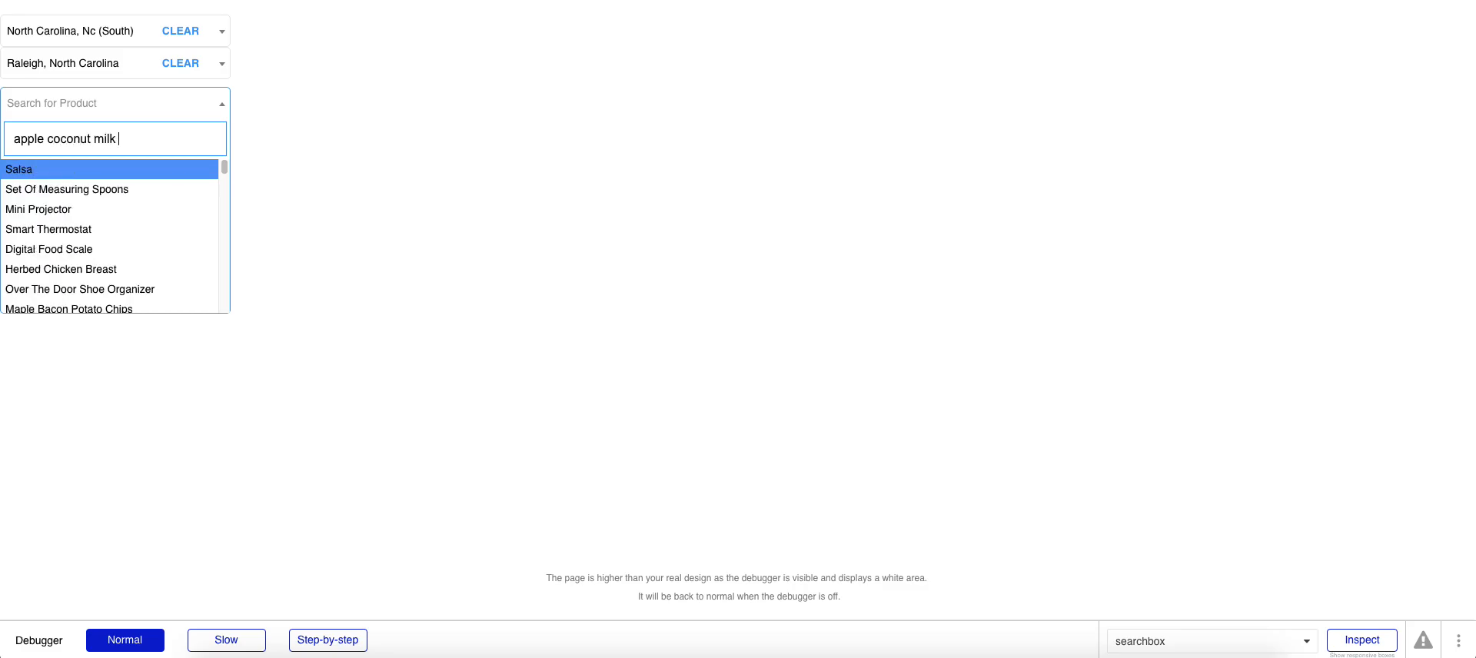
{"action": "type", "text": " and grass"}
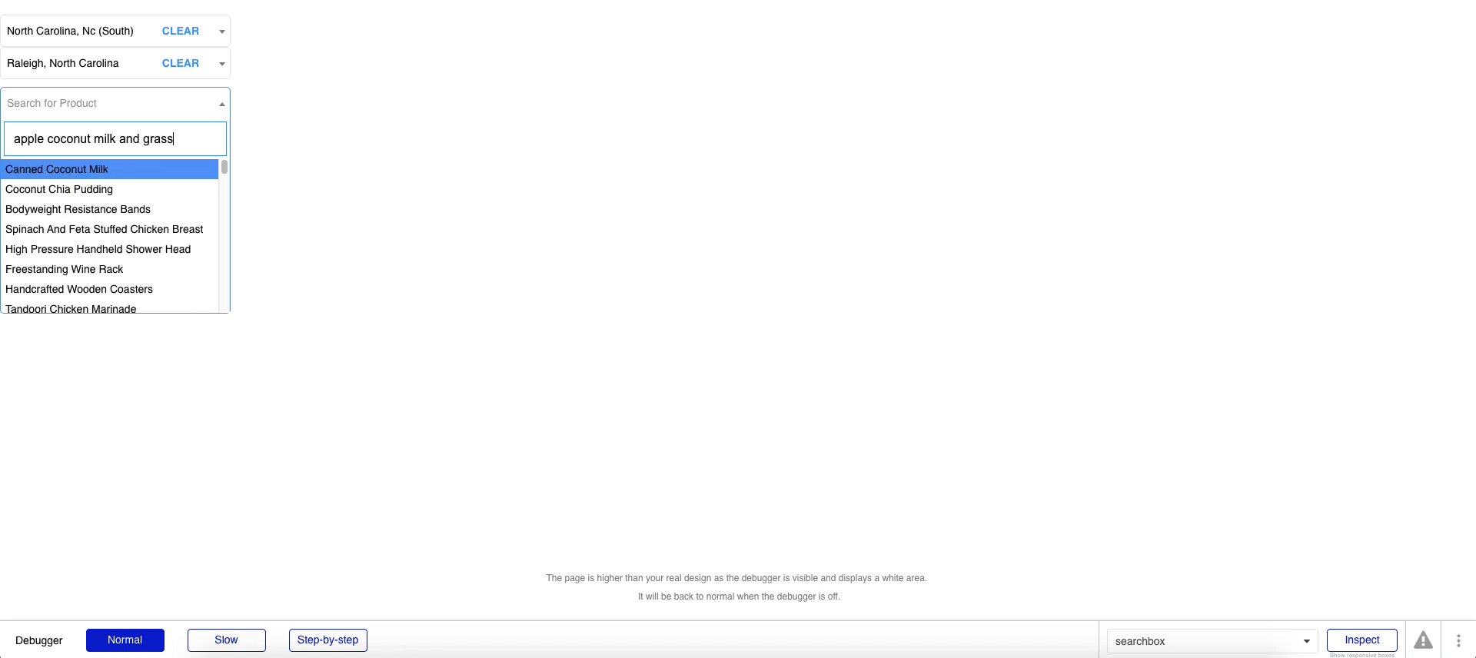
{"action": "type", "text": " roots"}
{"action": "triple_click", "coordinate": [124, 145]}
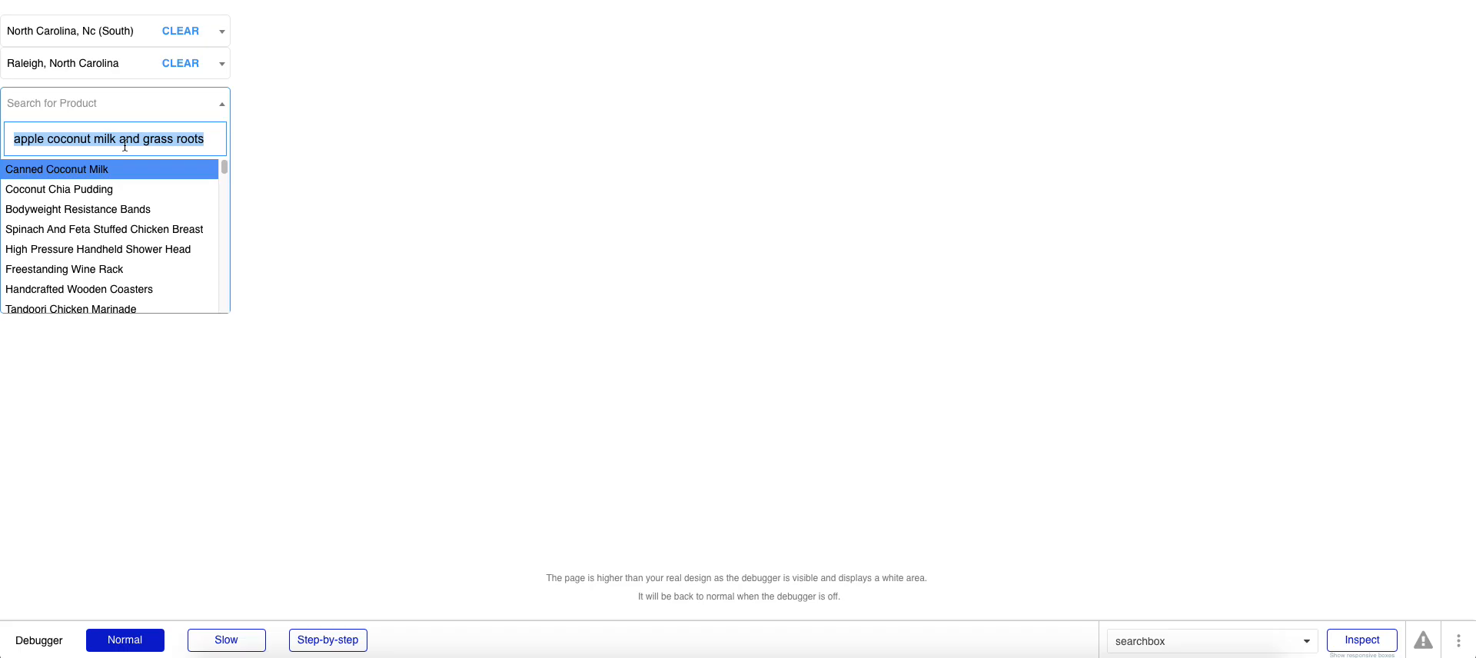
{"action": "type", "text": "coco"}
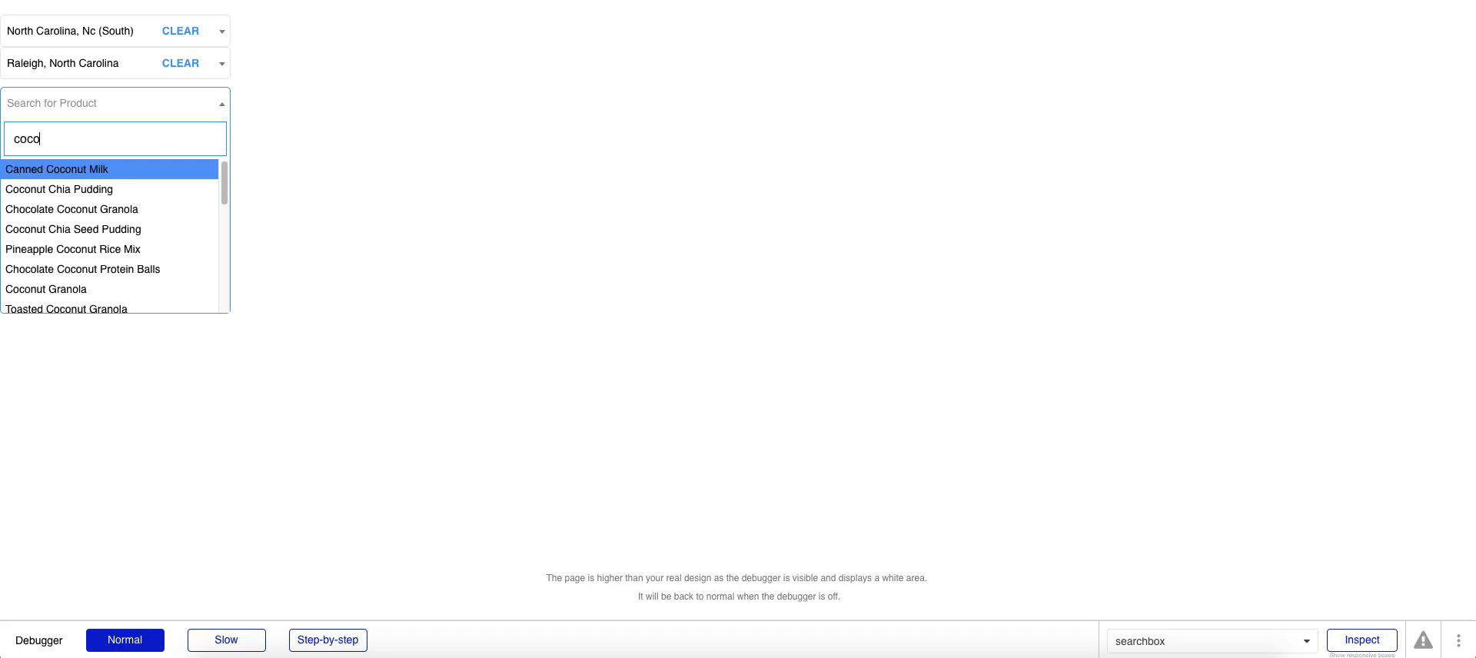
{"action": "scroll", "coordinate": [119, 233], "scroll_direction": "down", "scroll_amount": 5}
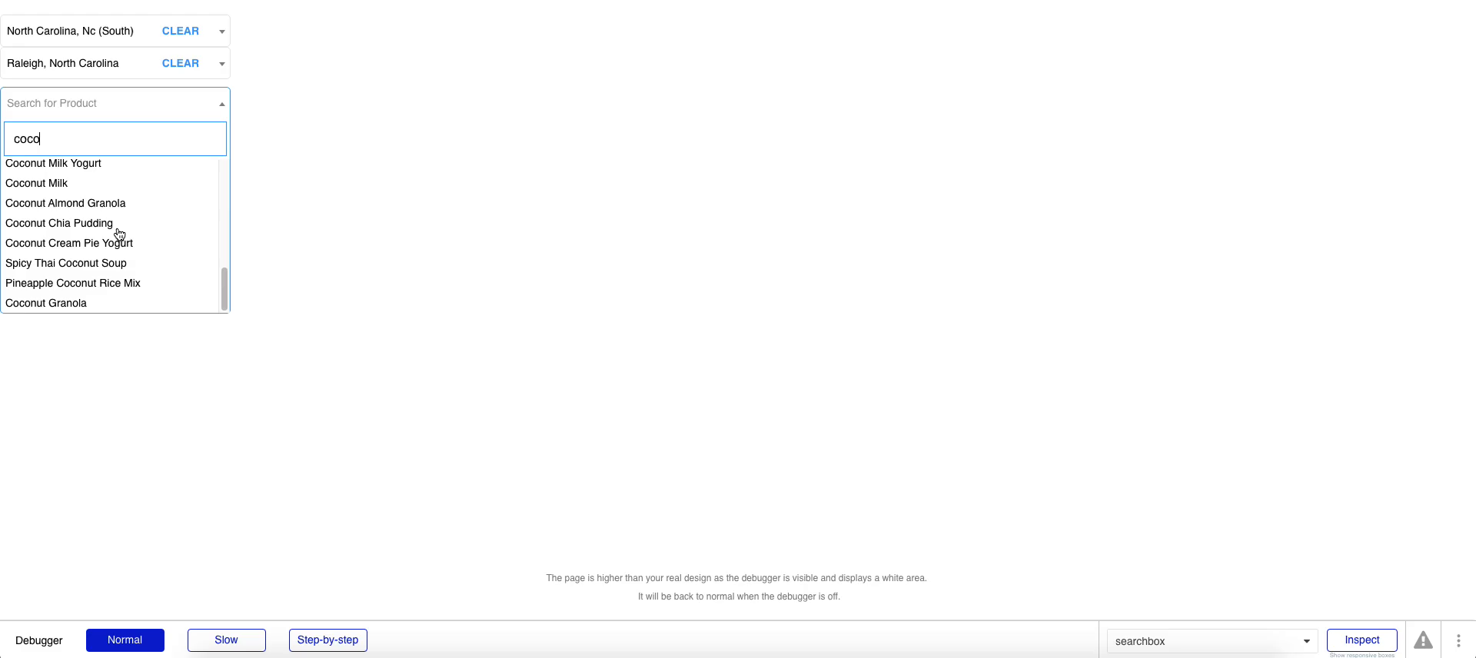
{"action": "scroll", "coordinate": [120, 234], "scroll_direction": "up", "scroll_amount": 5}
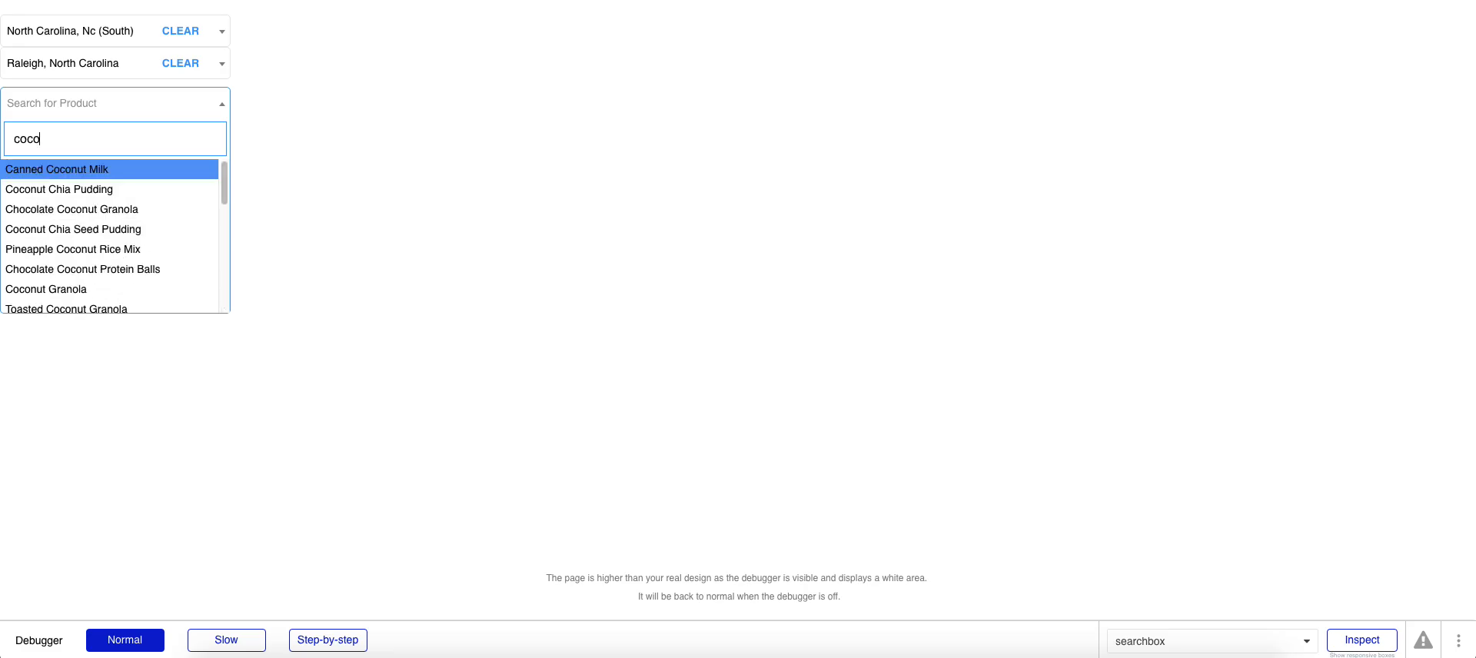
{"action": "left_click", "coordinate": [454, 1]}
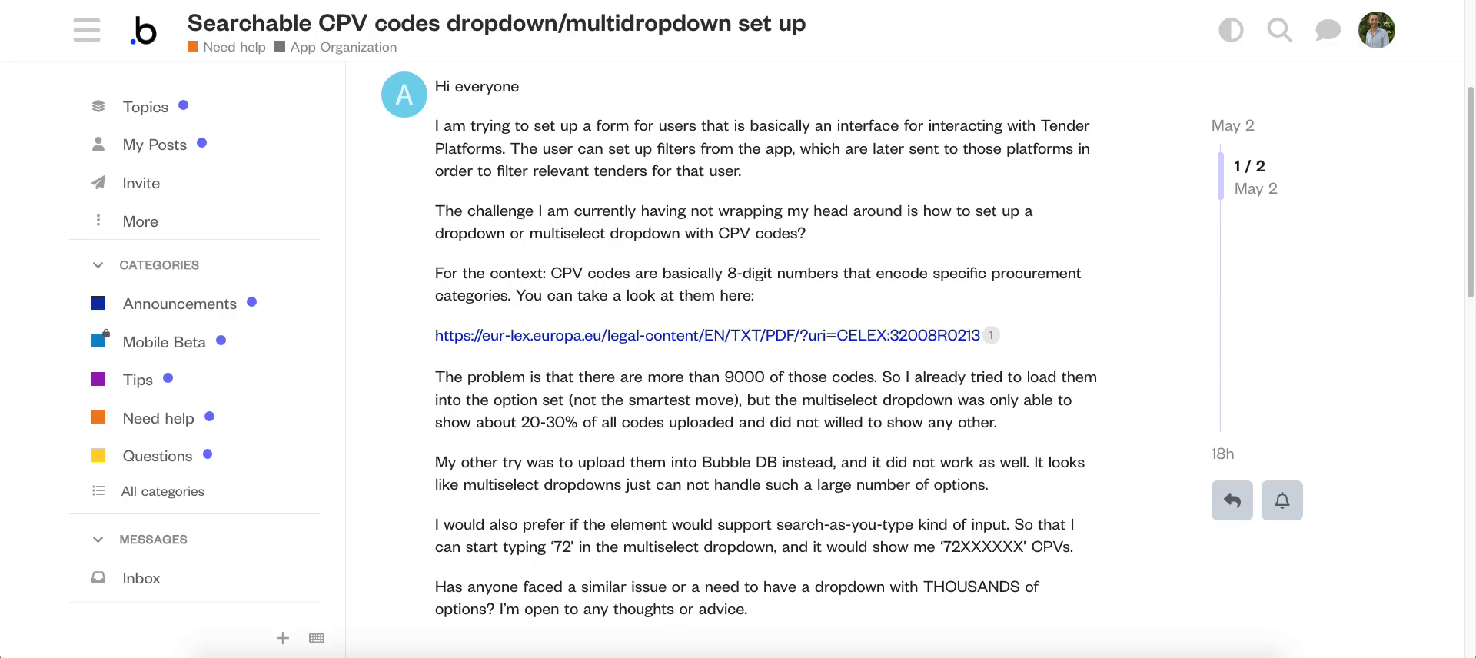
Step: Select Chocolate Coconut Granola in the preview's Product dropdown, then start the debugger's Inspect mode
{"action": "left_click", "coordinate": [308, 0]}
{"action": "left_click", "coordinate": [44, 213]}
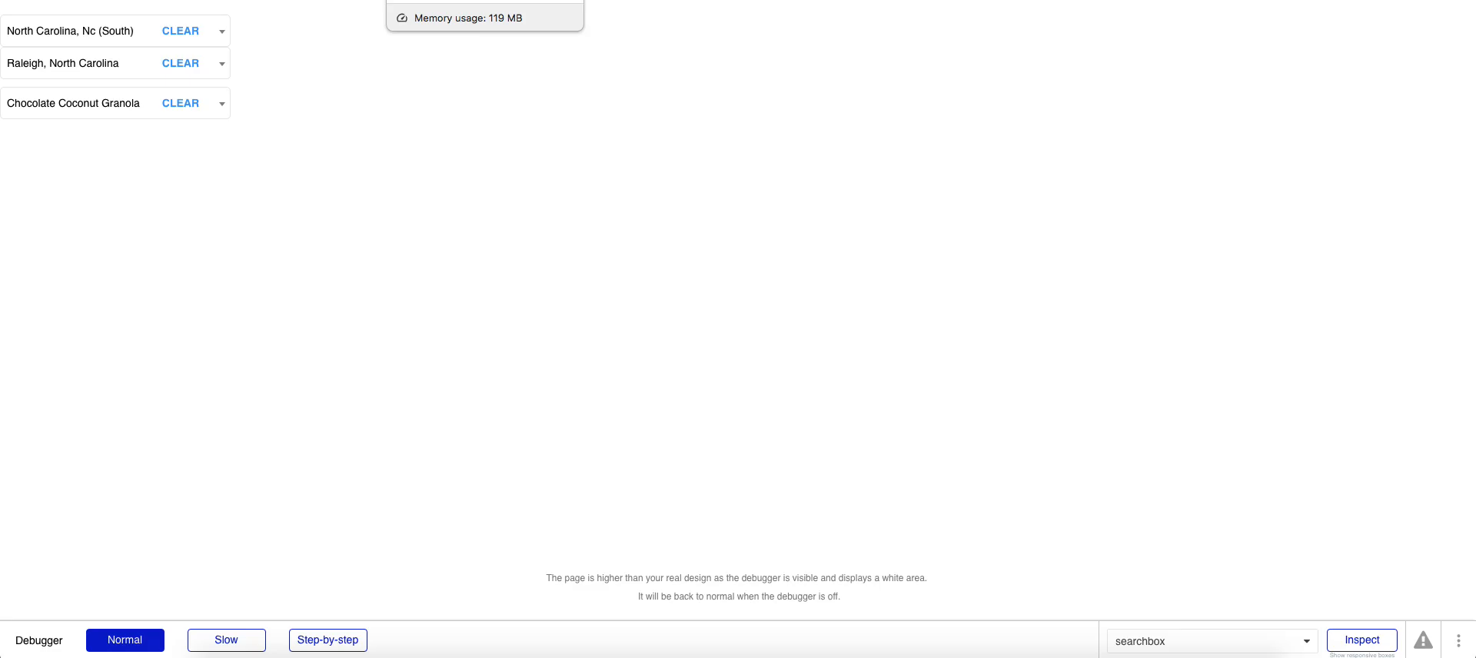
{"action": "left_click", "coordinate": [485, 0]}
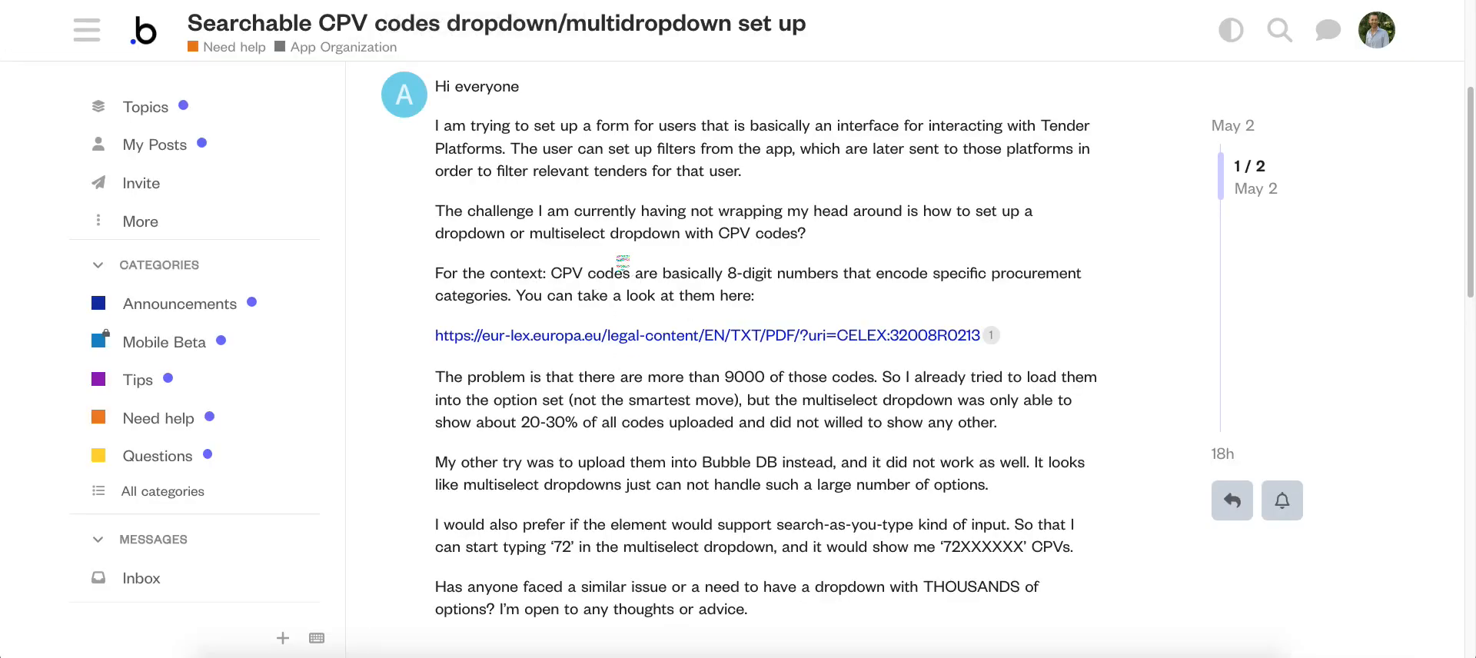
{"action": "left_click", "coordinate": [339, 0]}
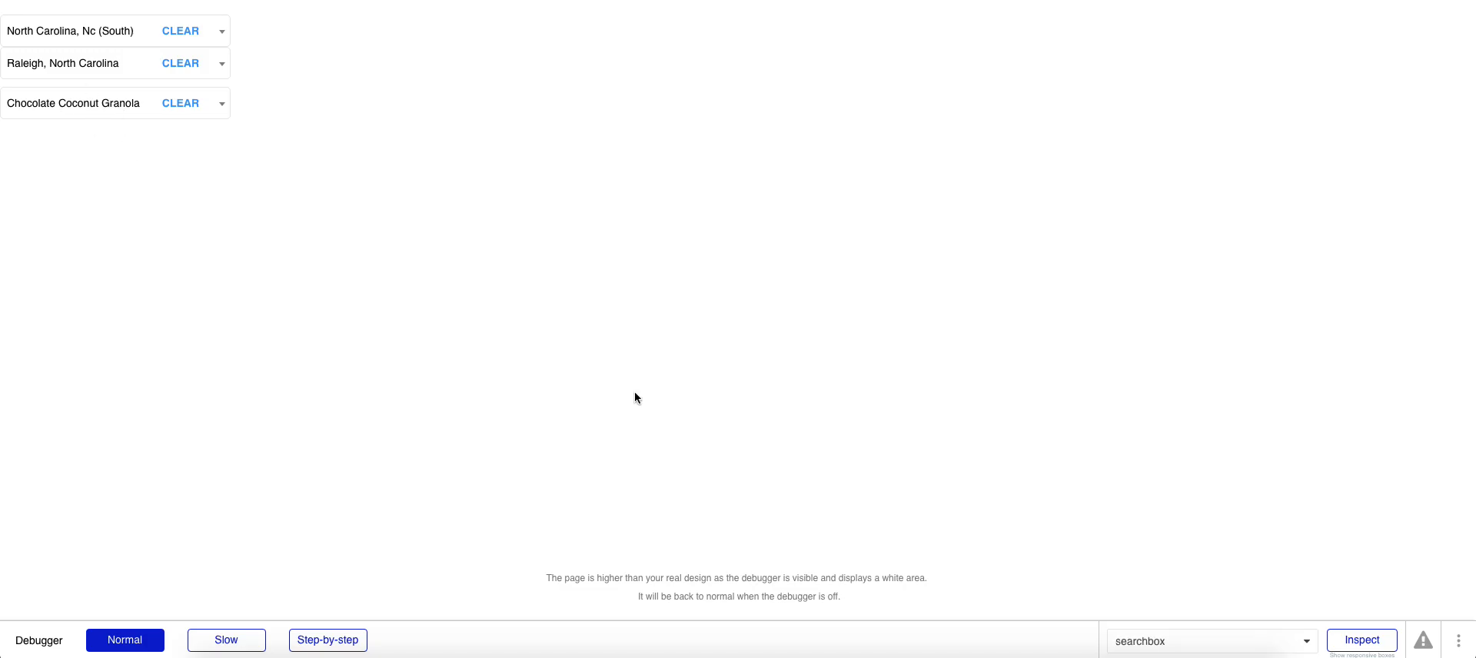
{"action": "left_click", "coordinate": [1353, 644]}
Step: Inspect SearchBoxDataJedi Product to see Chocolate Coconut Granola's price 3.79, description and id, then stop
{"action": "left_click", "coordinate": [1148, 450]}
{"action": "type", "text": "searc"}
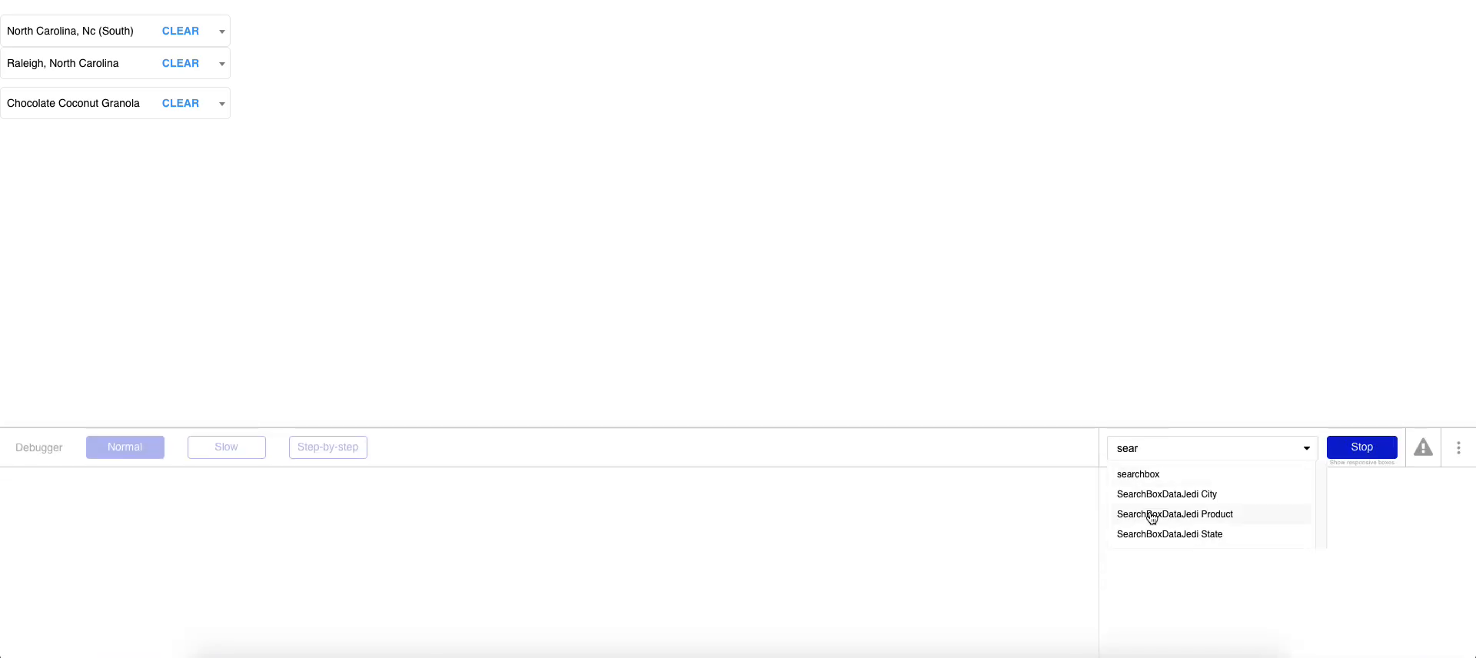
{"action": "left_click", "coordinate": [1148, 514]}
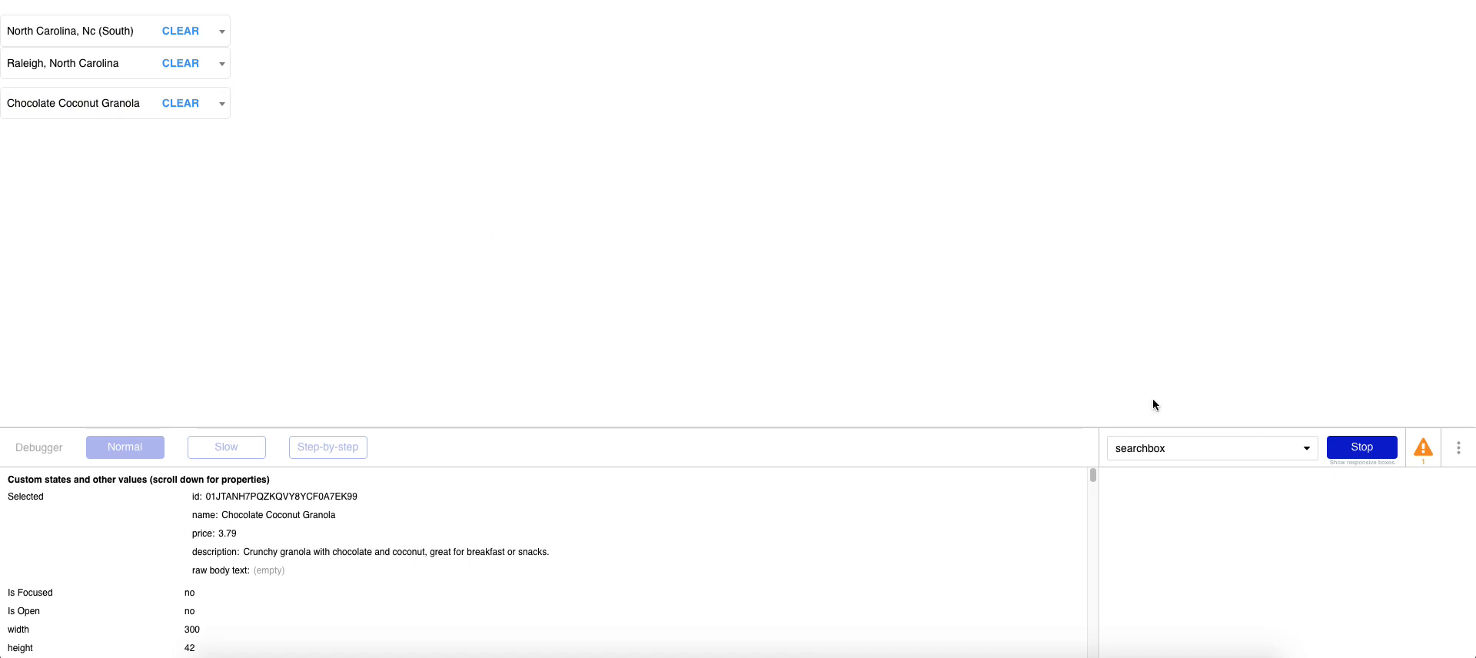
{"action": "left_click", "coordinate": [1332, 449]}
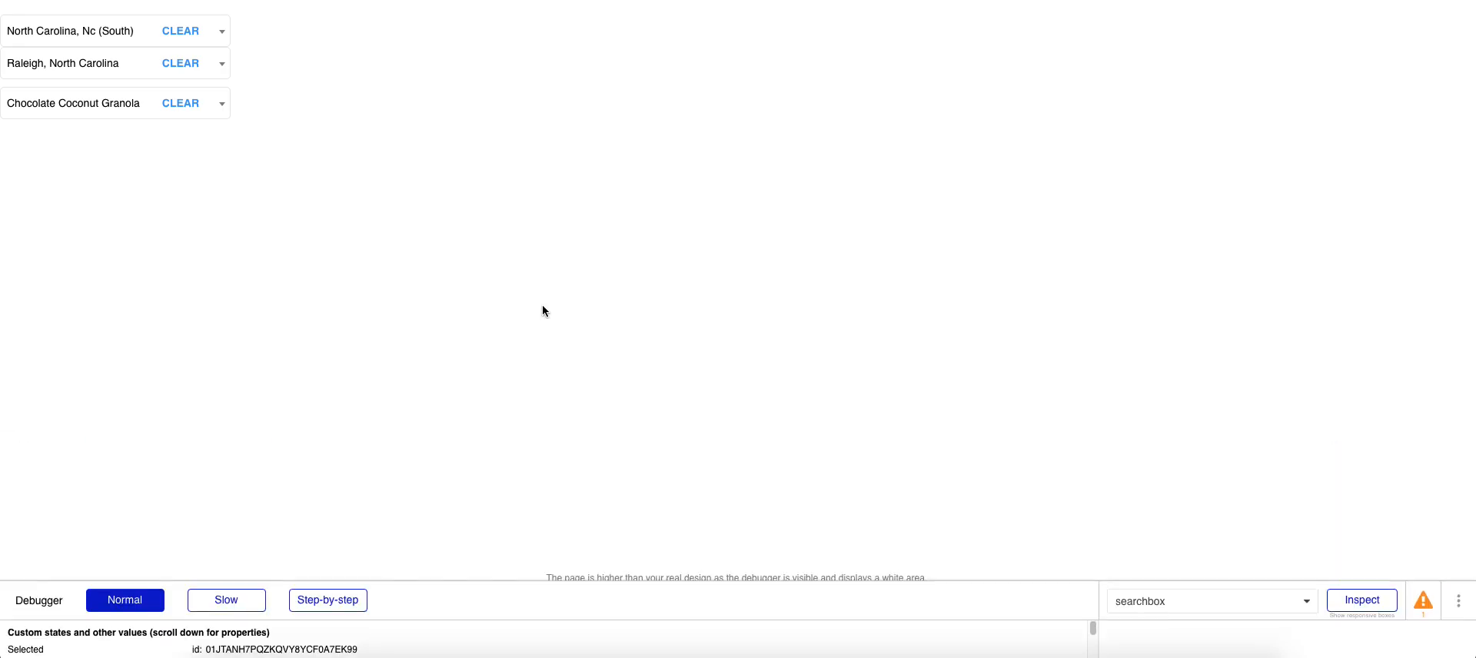